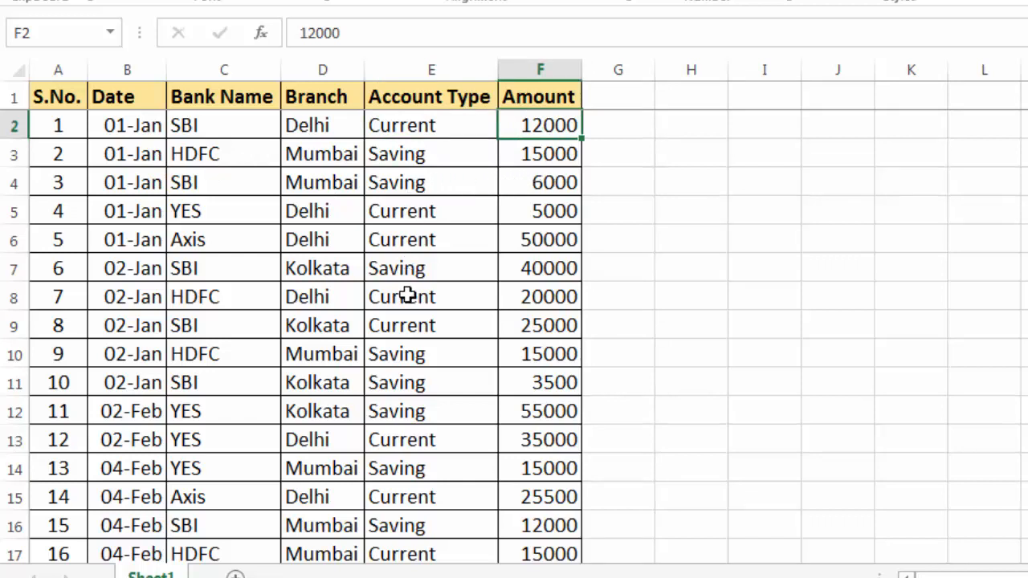
Review the bank transaction records on Sheet1, including the dates, bank names and February amounts
scroll(408, 295, down, 8)
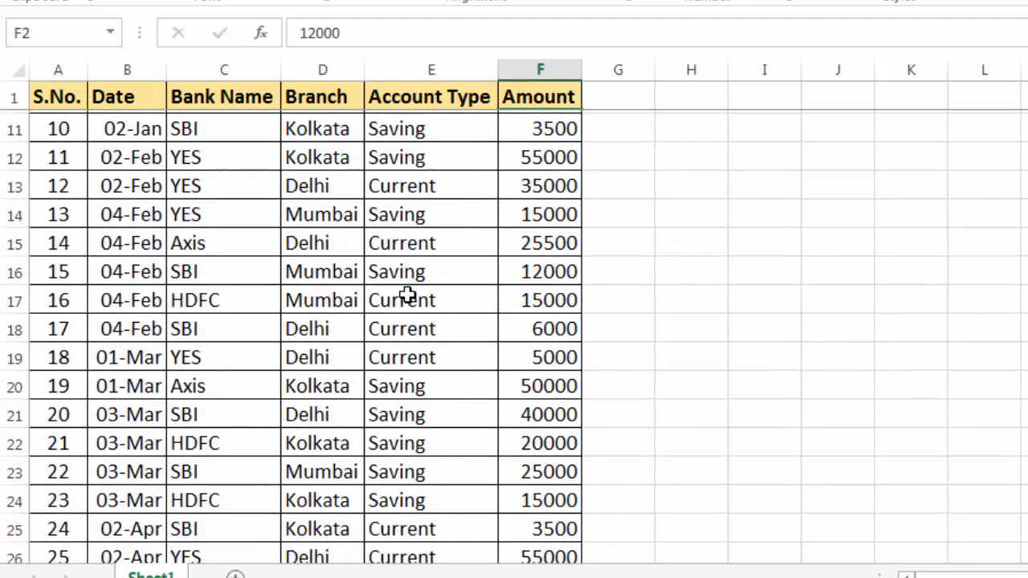
scroll(408, 296, down, 11)
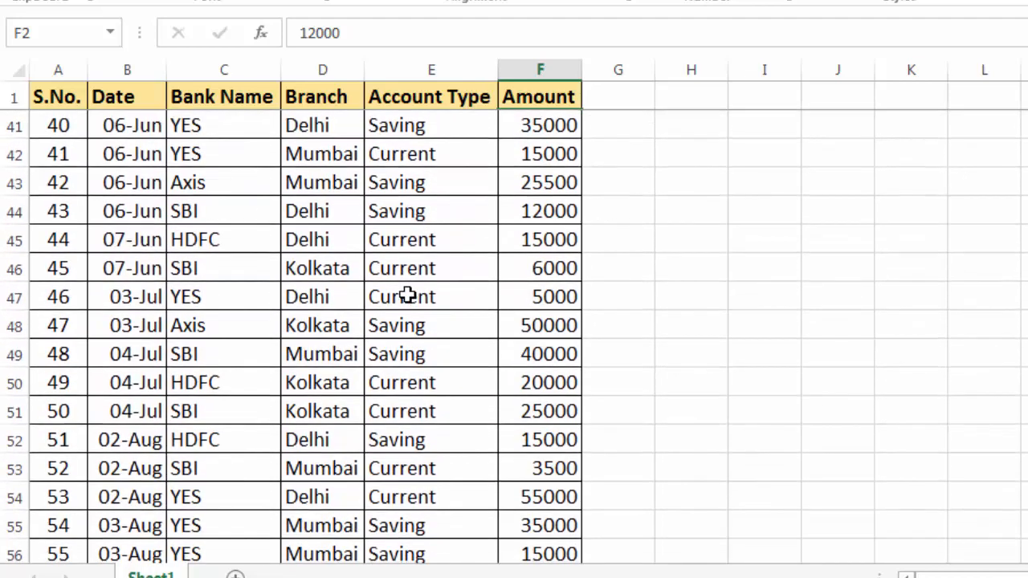
scroll(408, 295, down, 3)
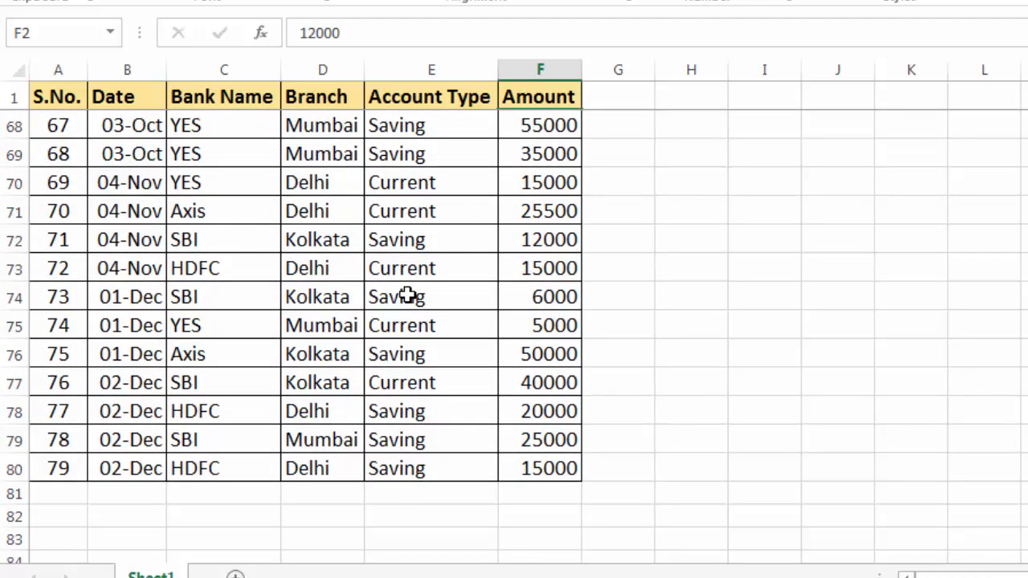
scroll(408, 296, up, 20)
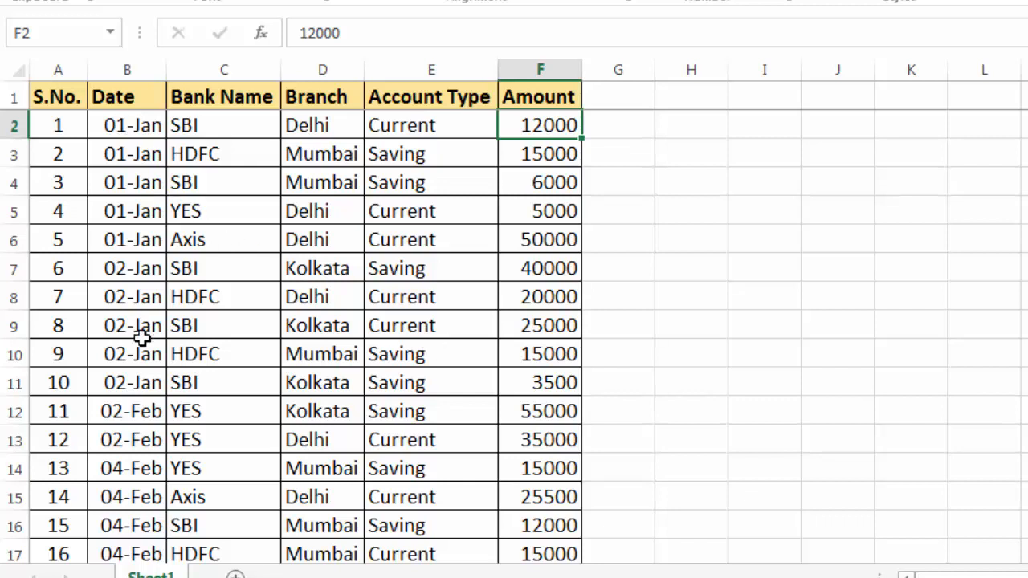
scroll(139, 338, down, 1)
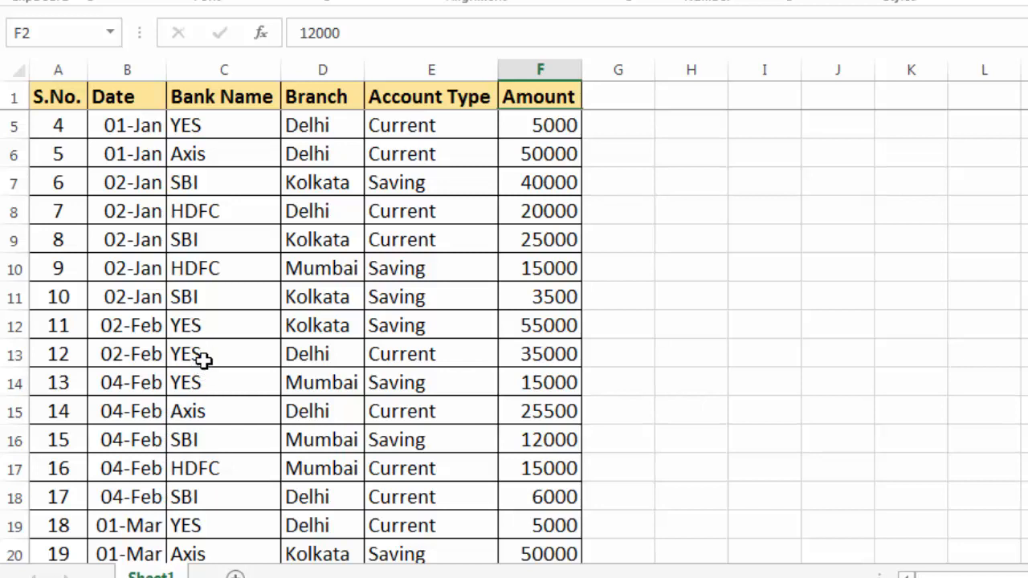
drag(562, 324, 554, 383)
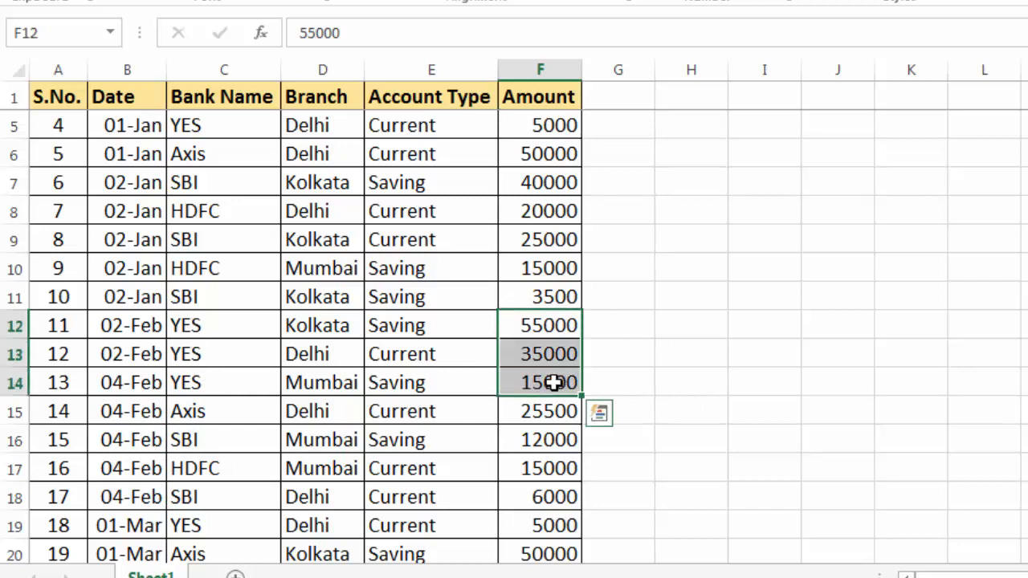
click(526, 382)
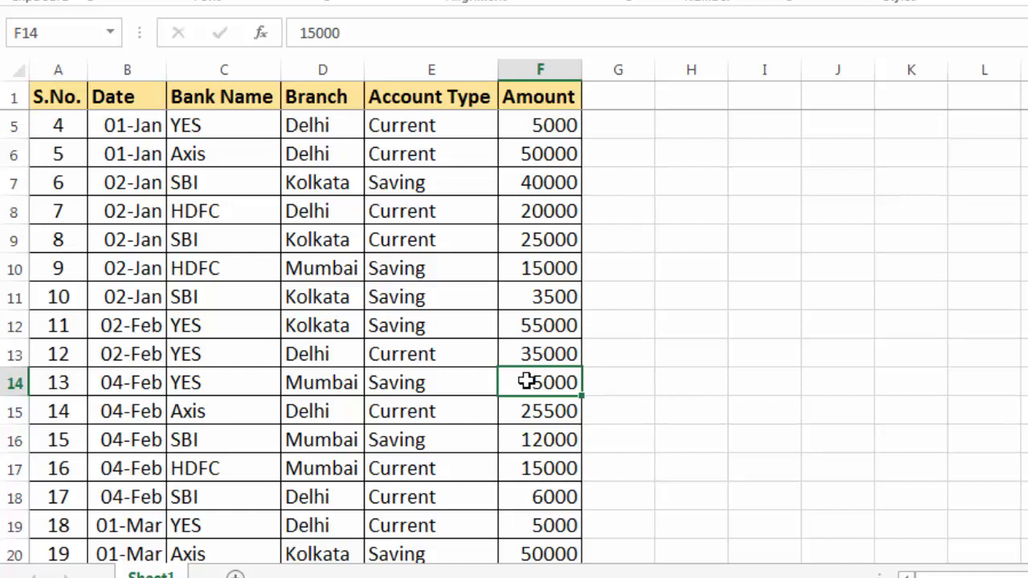
Create a PivotTable on a new worksheet from the bank data range Sheet1!$A$1:$F$80
click(276, 258)
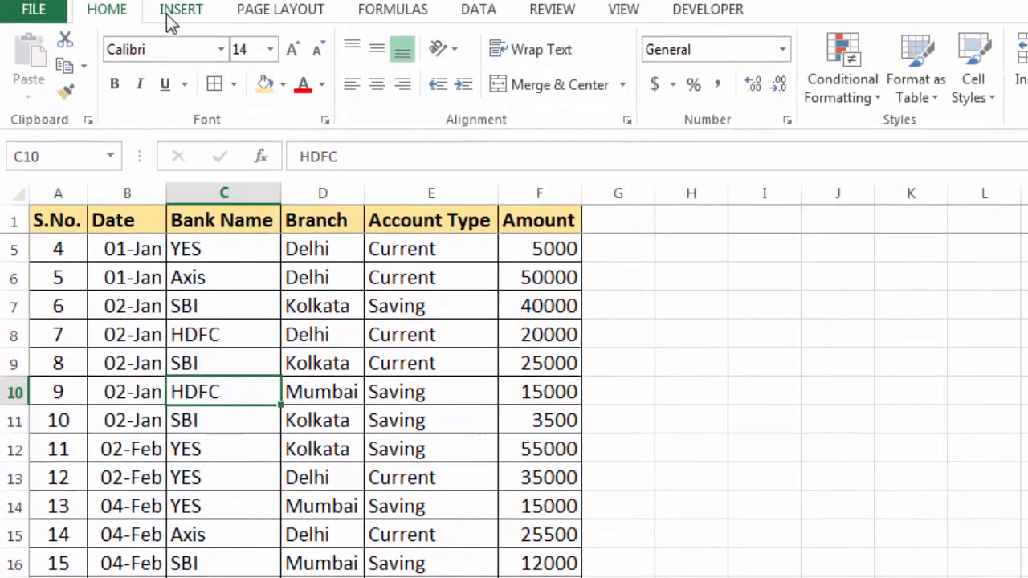
click(169, 19)
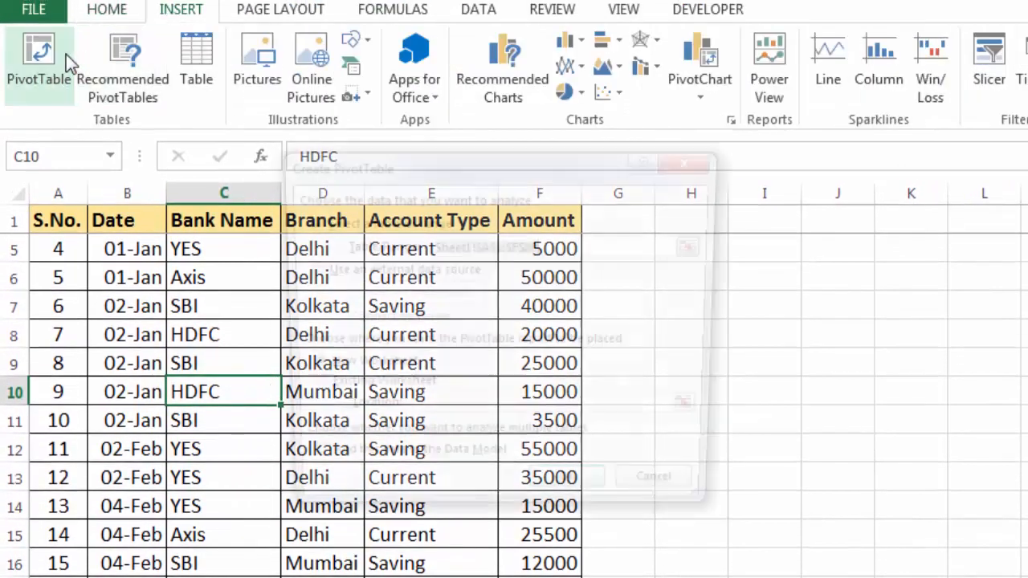
click(66, 53)
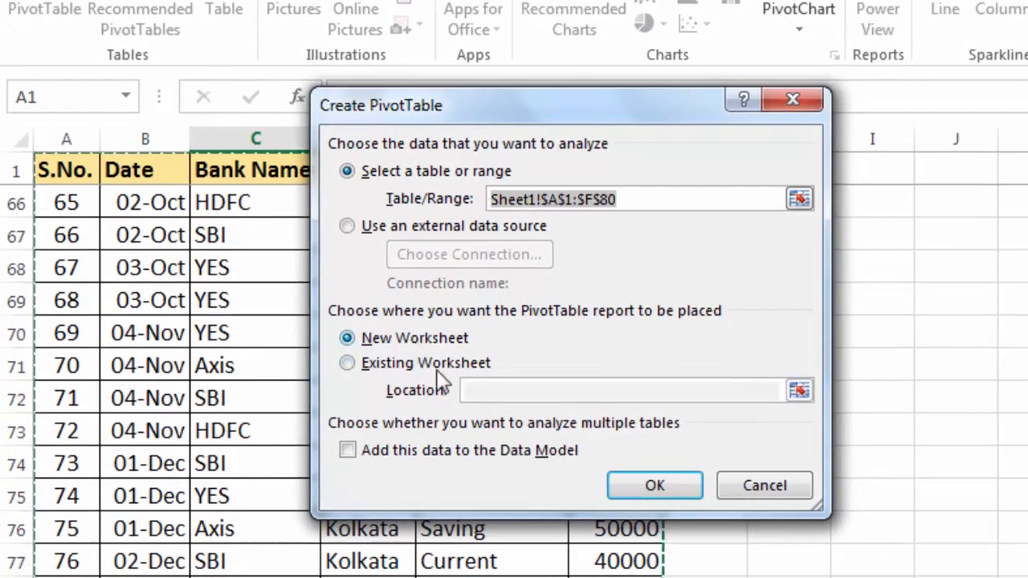
click(655, 485)
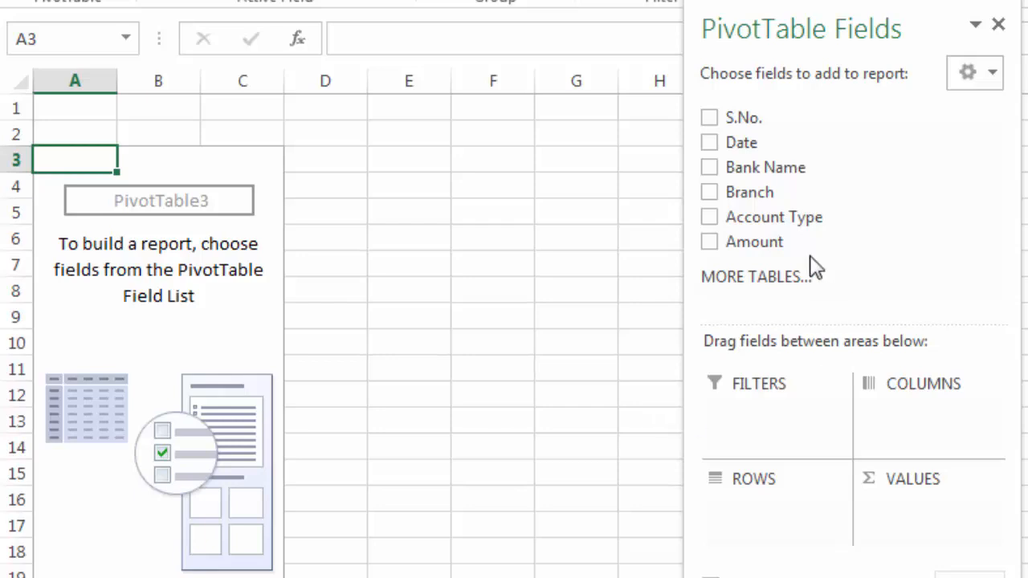
Build the PivotTable with Bank Name as rows, Account Type as columns and the sum of Amount as values
drag(764, 169, 748, 514)
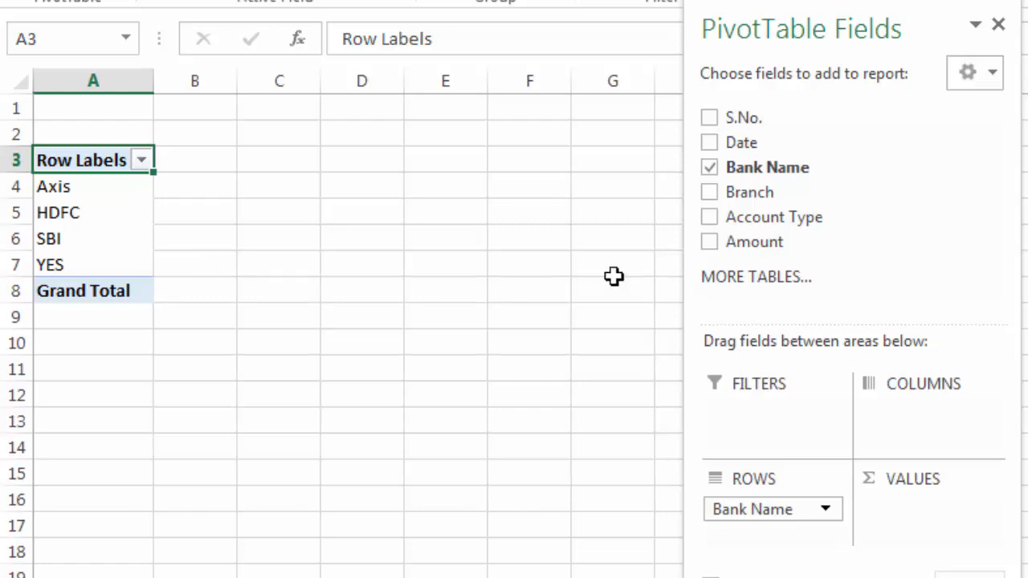
drag(769, 216, 911, 423)
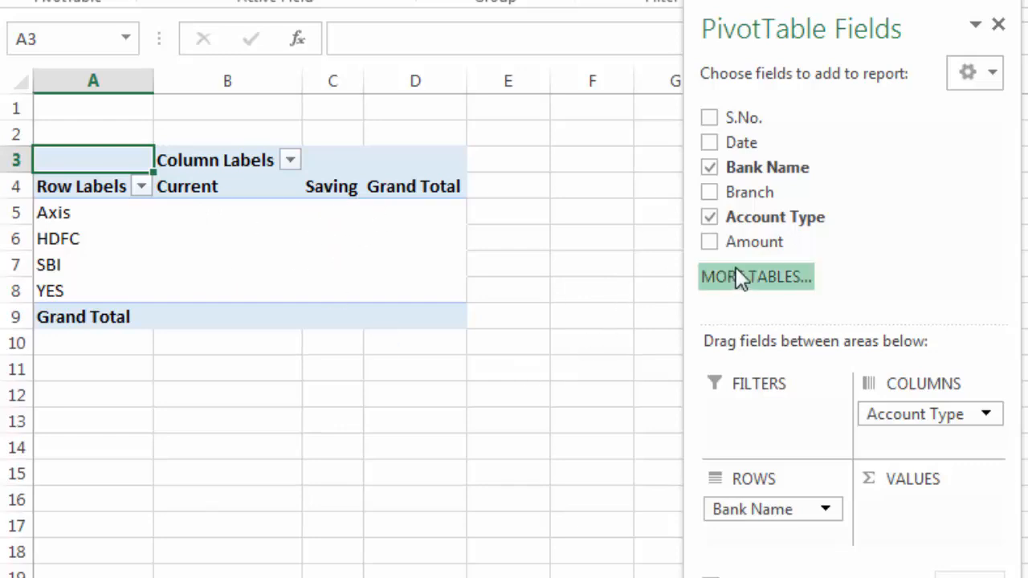
drag(750, 248, 913, 522)
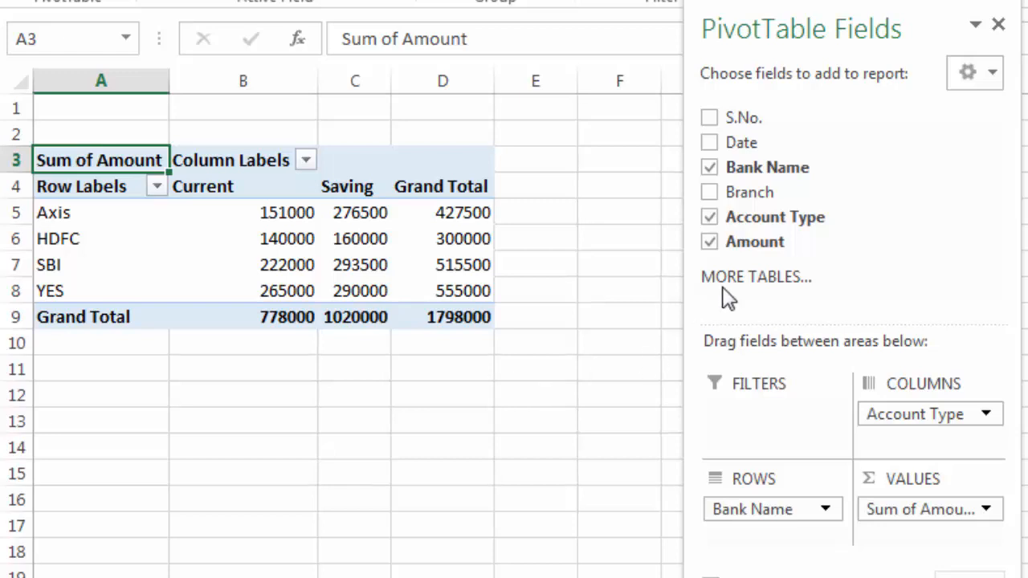
Add Branch to the PivotTable columns beneath Account Type and move the field list clear of the report
drag(740, 204, 903, 450)
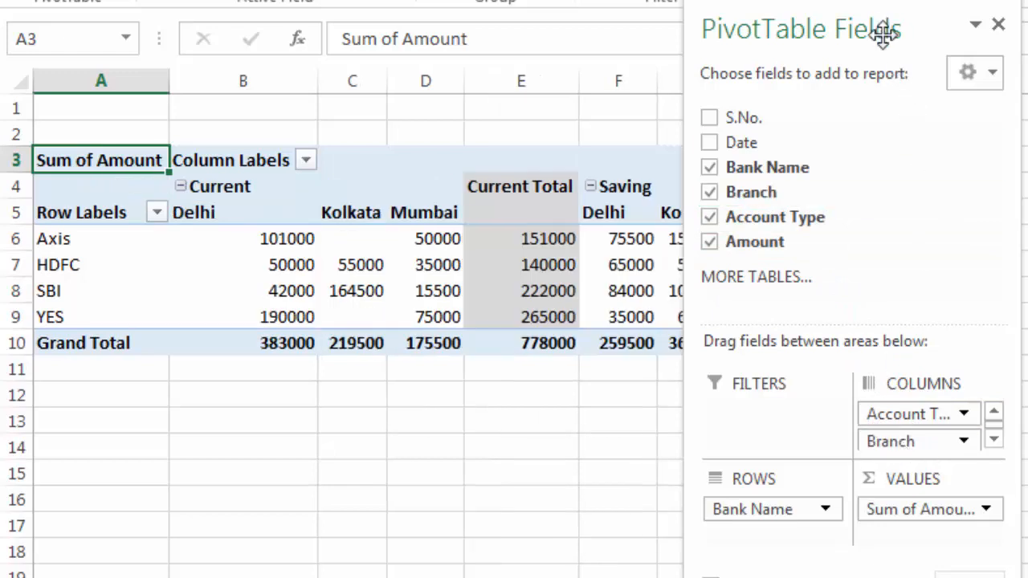
drag(959, 27, 1027, 31)
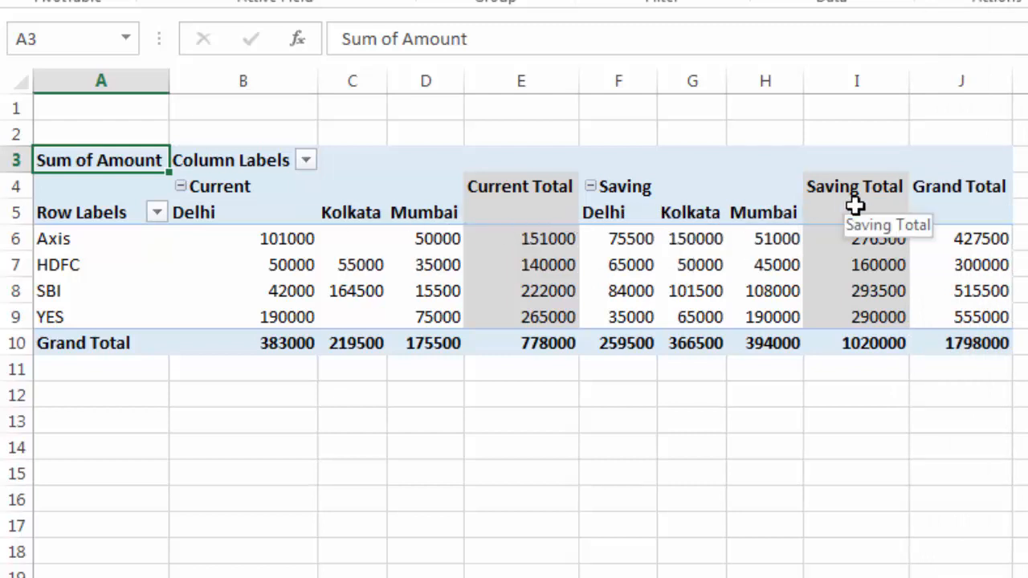
mouse_move(729, 234)
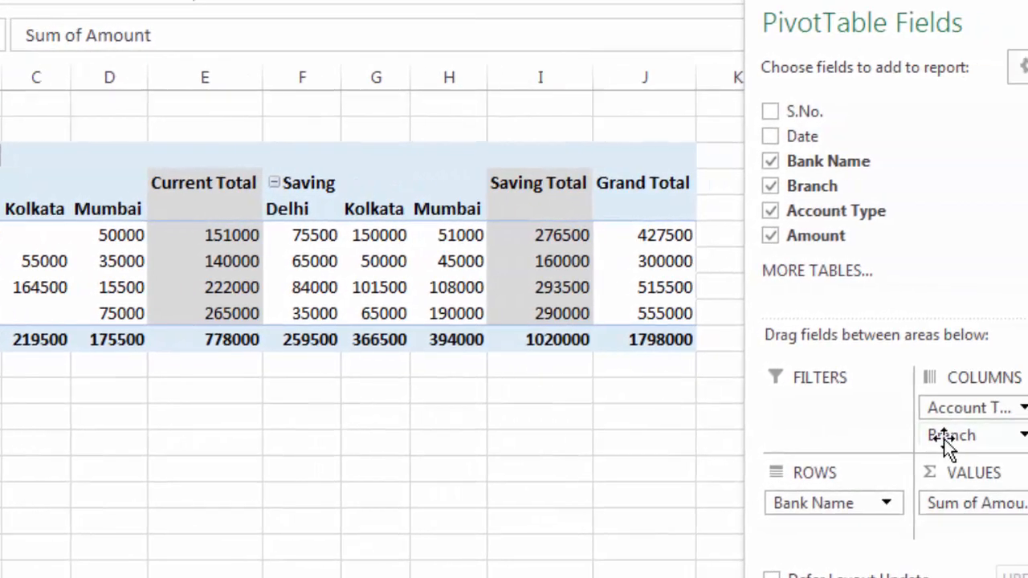
Make Branch a report filter of the PivotTable instead of a column field, and close the field list
drag(944, 435, 729, 436)
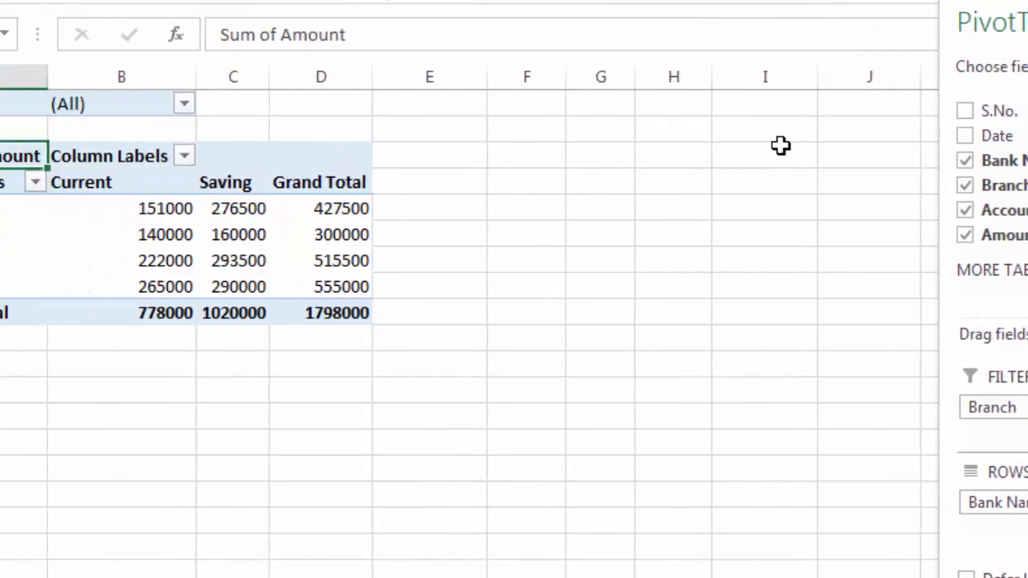
drag(1019, 12, 813, 15)
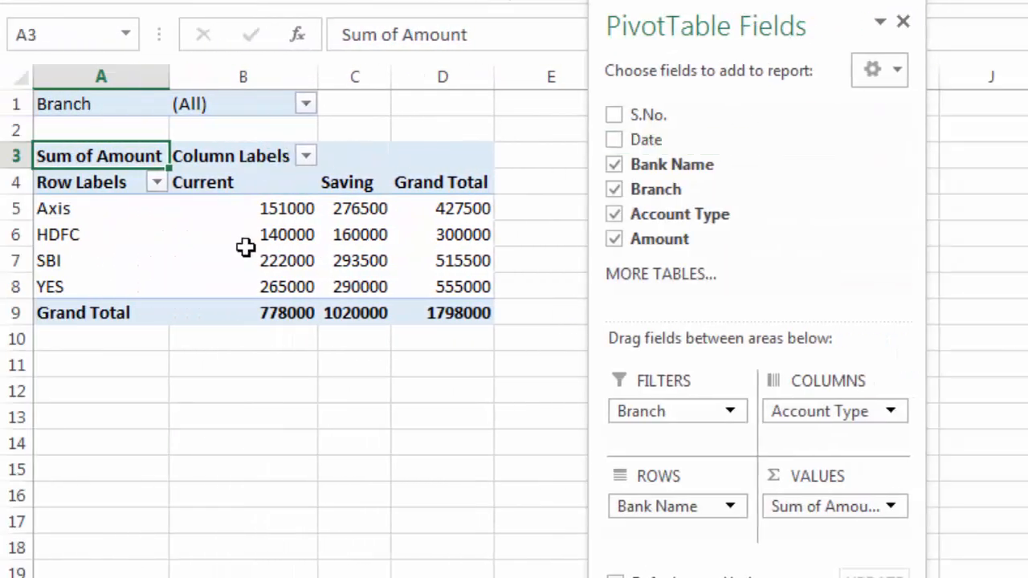
mouse_move(245, 247)
click(903, 22)
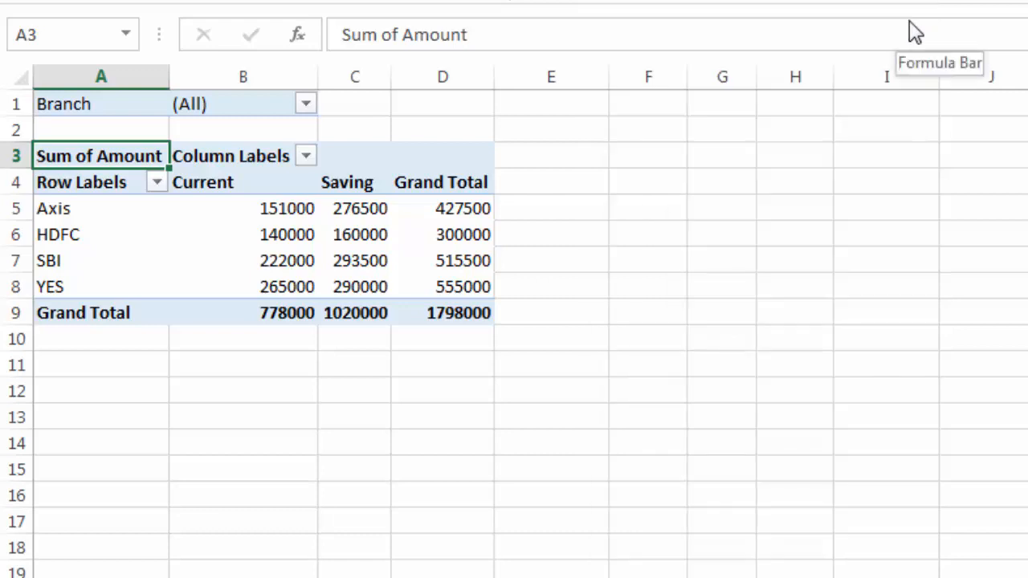
Apply all borders and font size 14 to the PivotTable body from Sum of Amount through the grand total
click(290, 251)
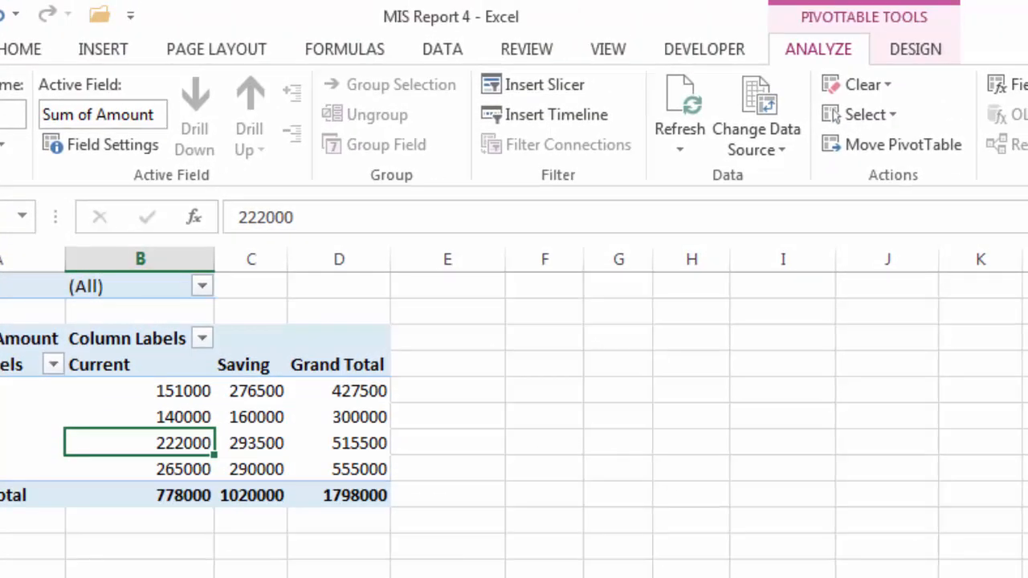
drag(113, 198, 445, 358)
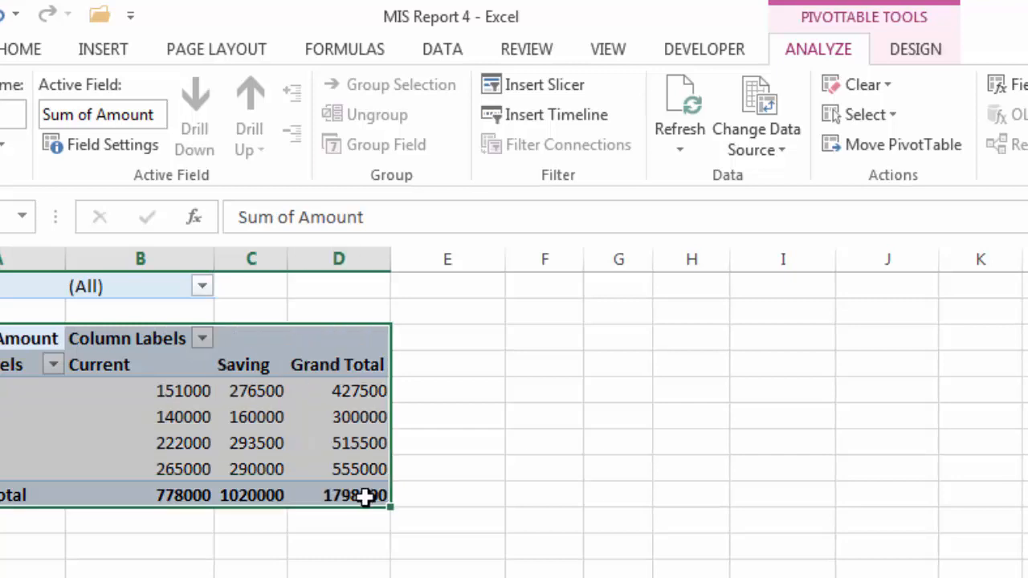
click(24, 49)
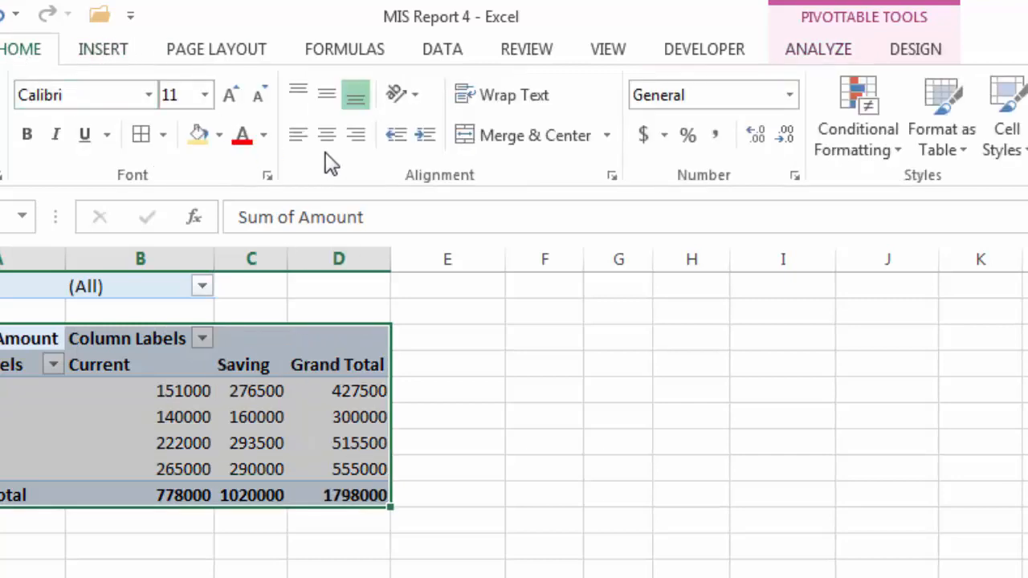
click(141, 140)
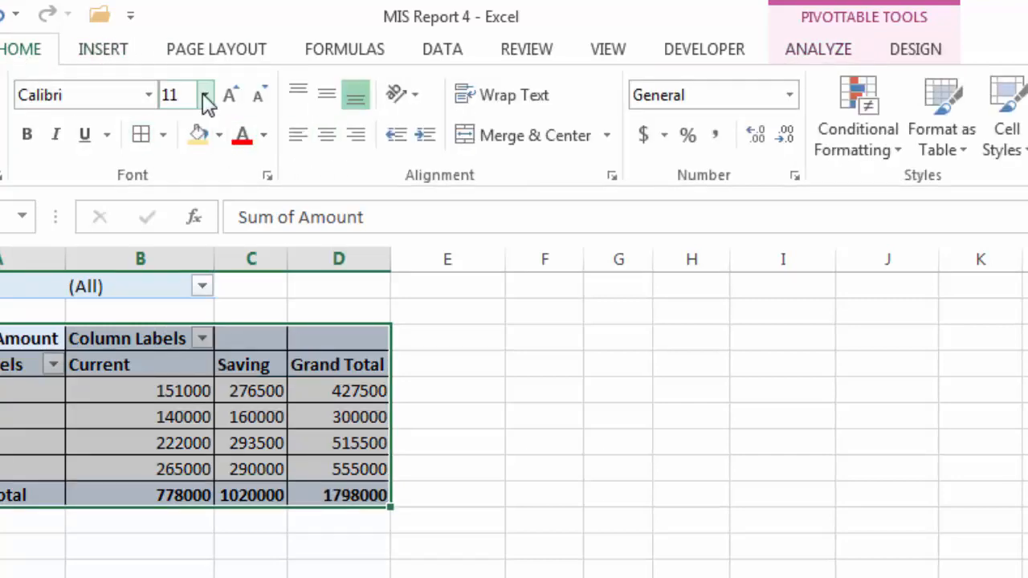
click(204, 95)
click(178, 240)
Autofit the widths of columns B, C and D to the enlarged PivotTable text
double_click(212, 259)
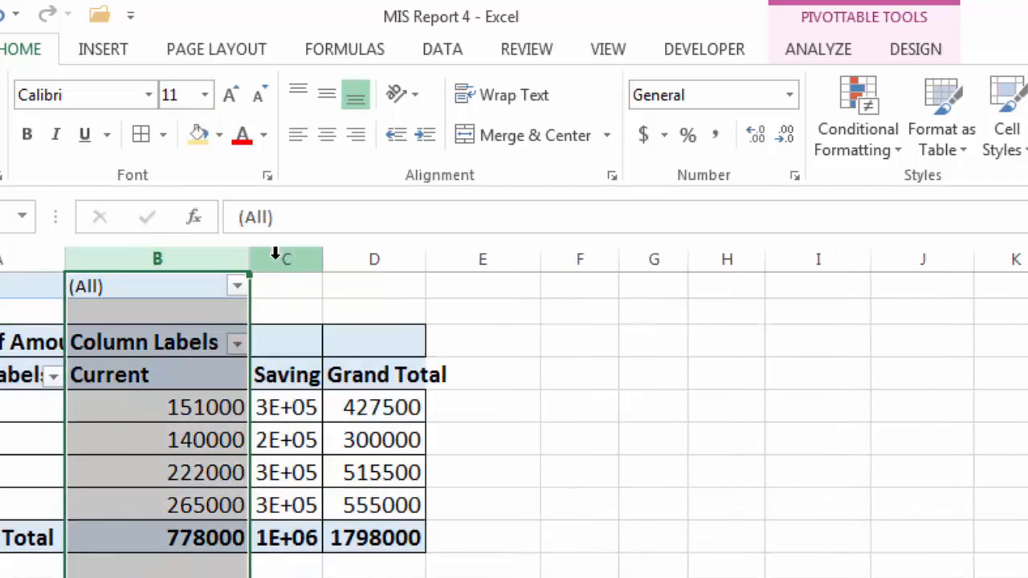
double_click(322, 260)
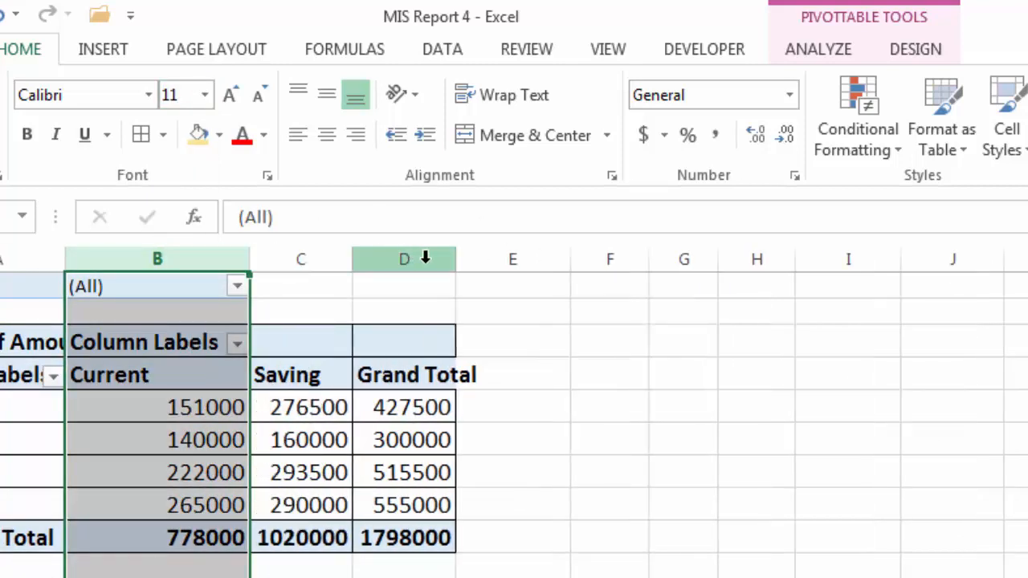
double_click(455, 259)
click(410, 472)
Insert a timeline for the PivotTable based on the Date field
click(225, 450)
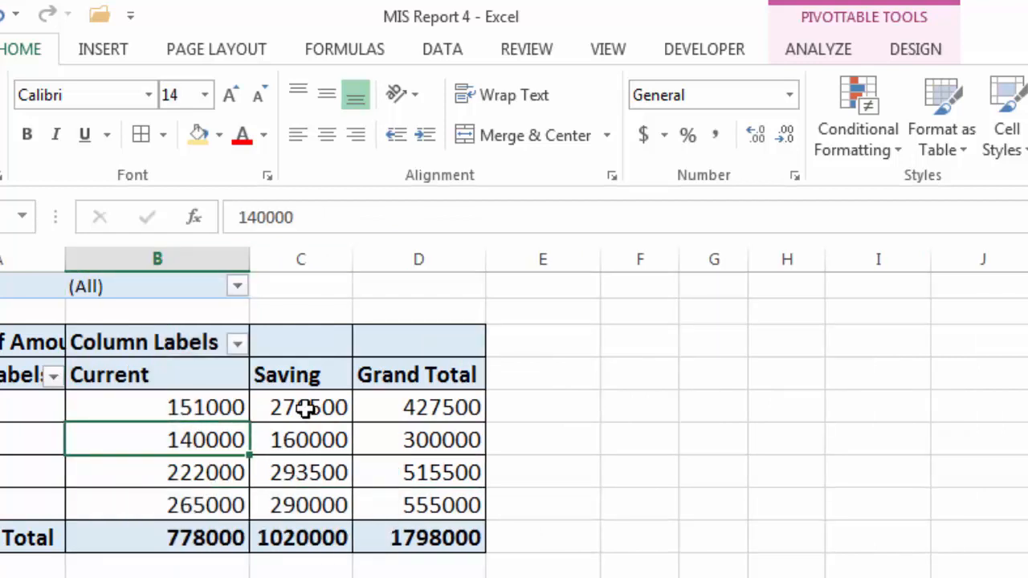
click(817, 50)
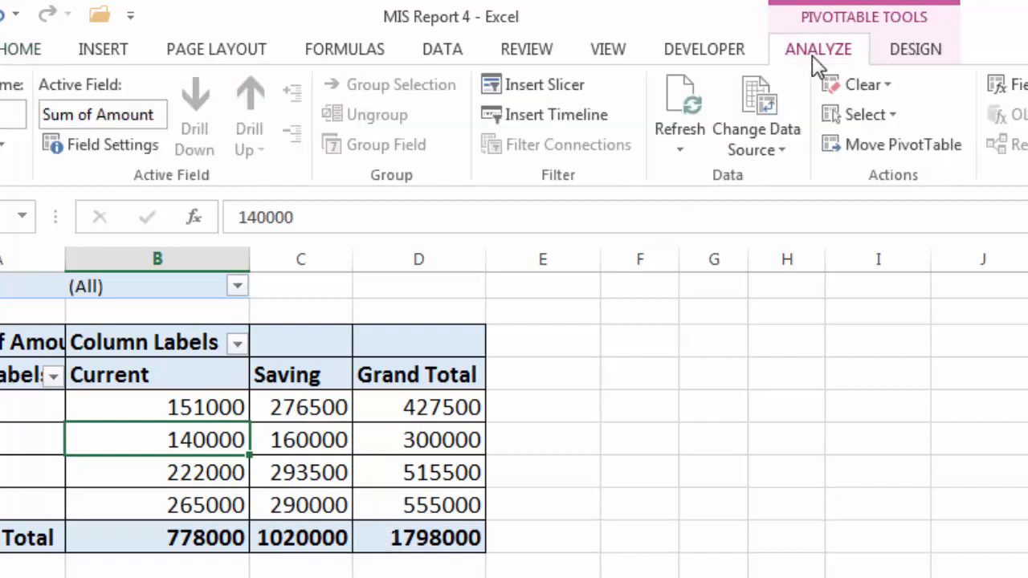
click(604, 117)
drag(889, 433, 686, 269)
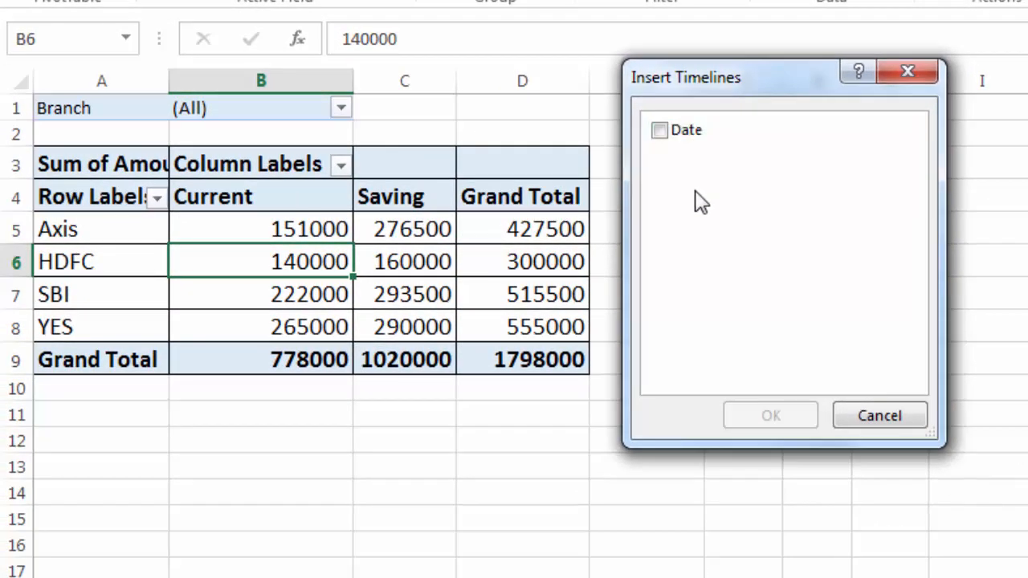
click(660, 130)
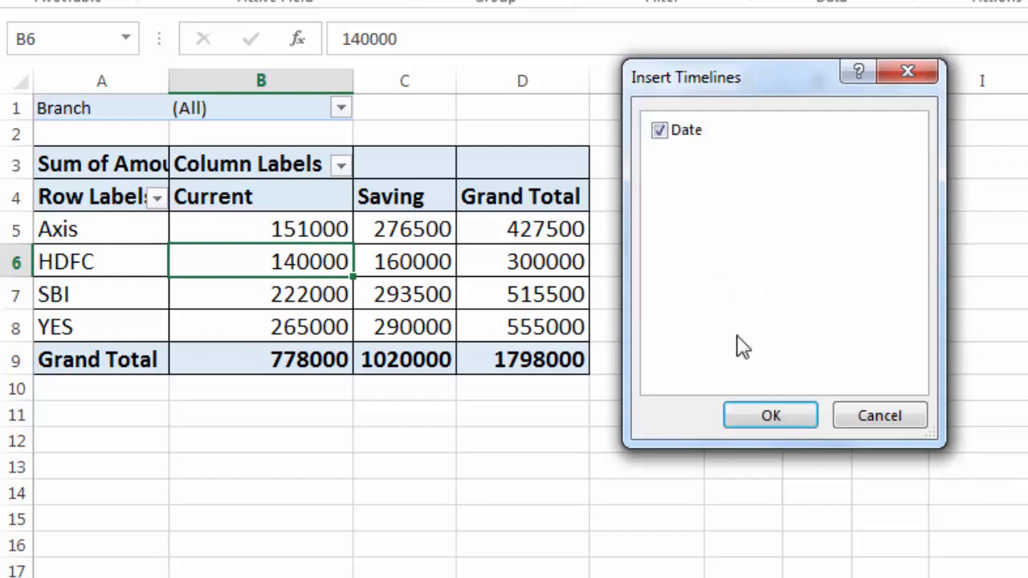
click(771, 415)
Place the Date timeline directly beneath the PivotTable and widen it to about the table's width
drag(836, 317, 223, 404)
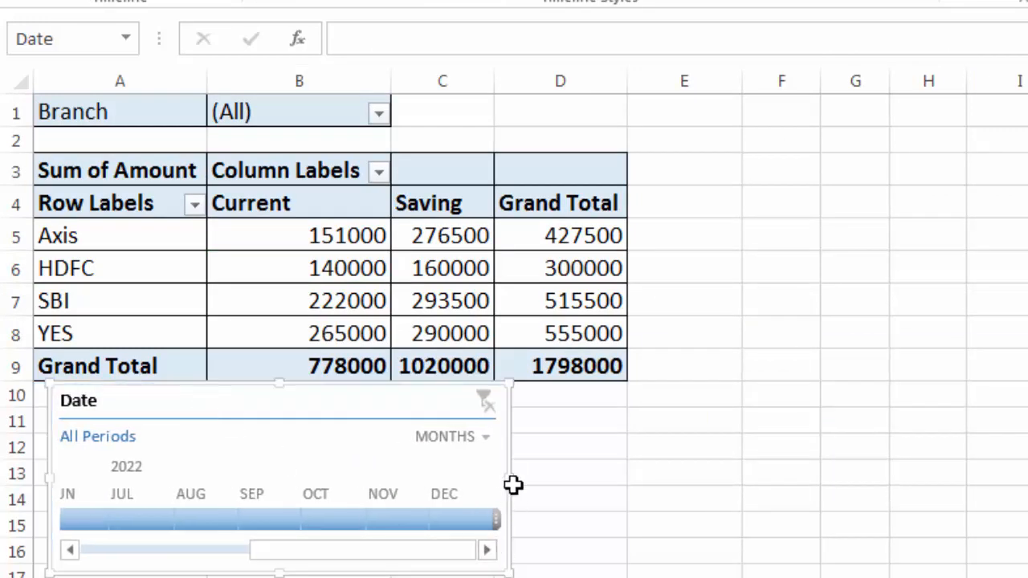
drag(505, 473, 617, 475)
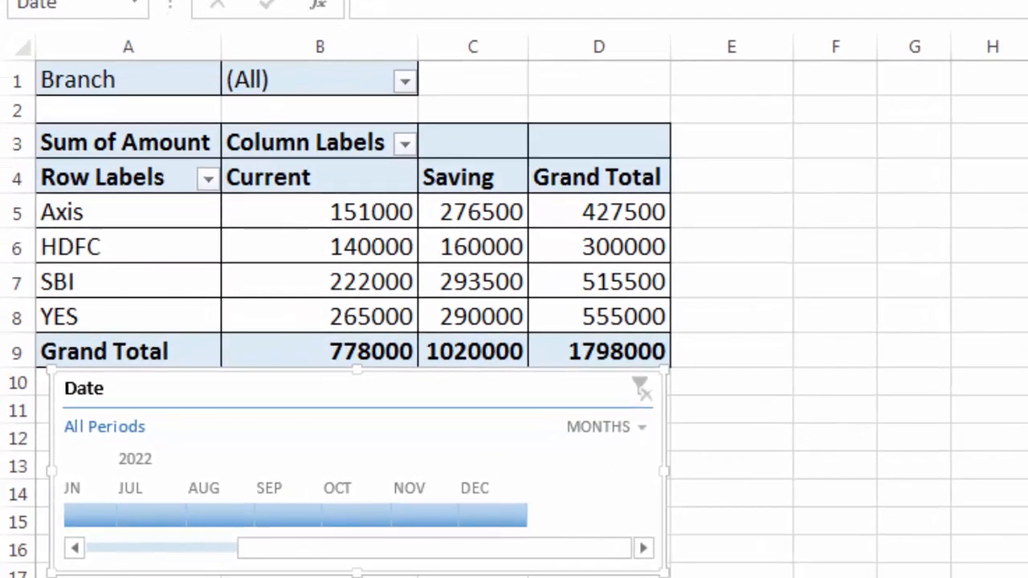
Filter the PivotTable to Feb 2022 using the Date timeline
drag(402, 558, 165, 559)
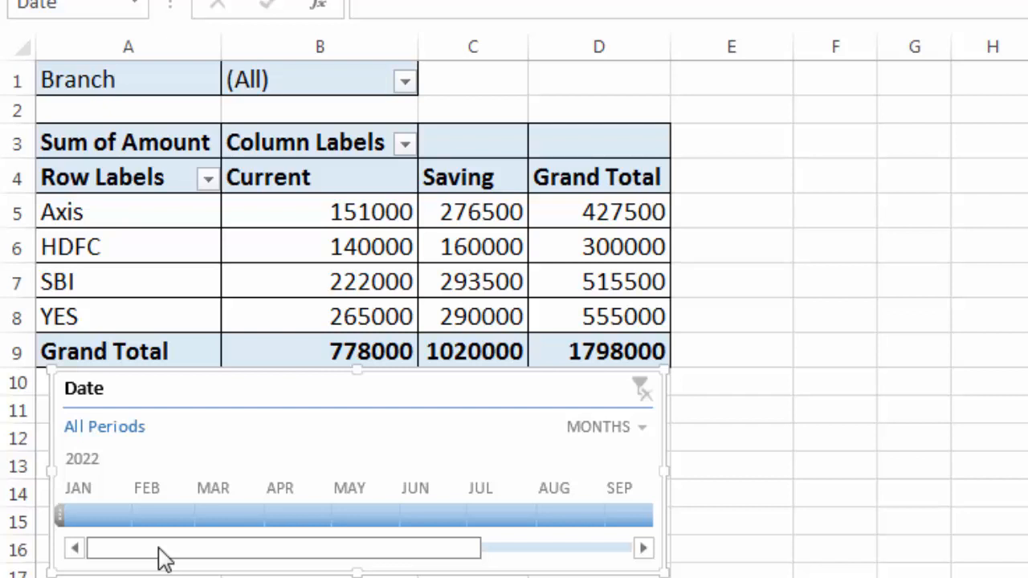
click(145, 491)
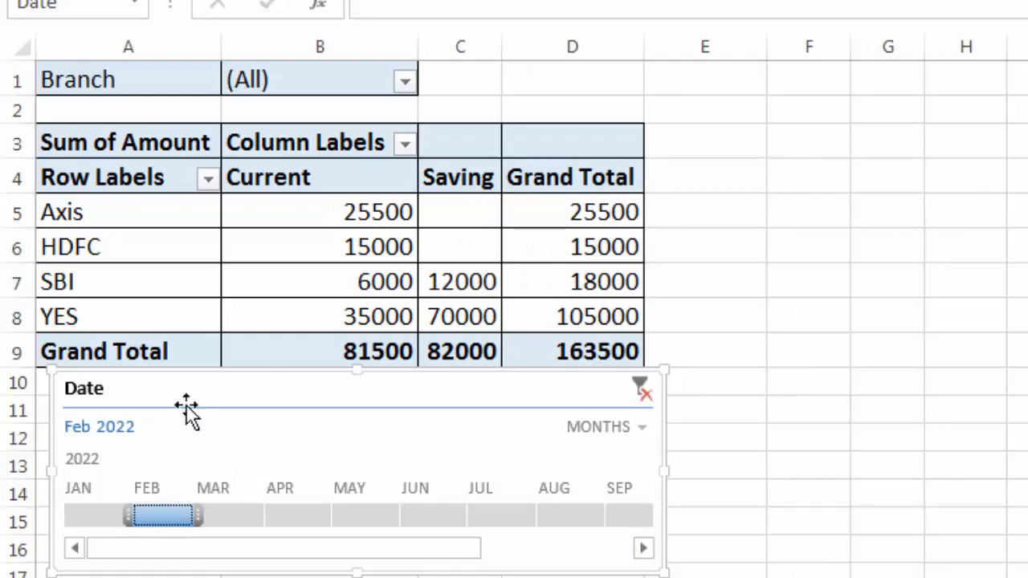
mouse_move(347, 223)
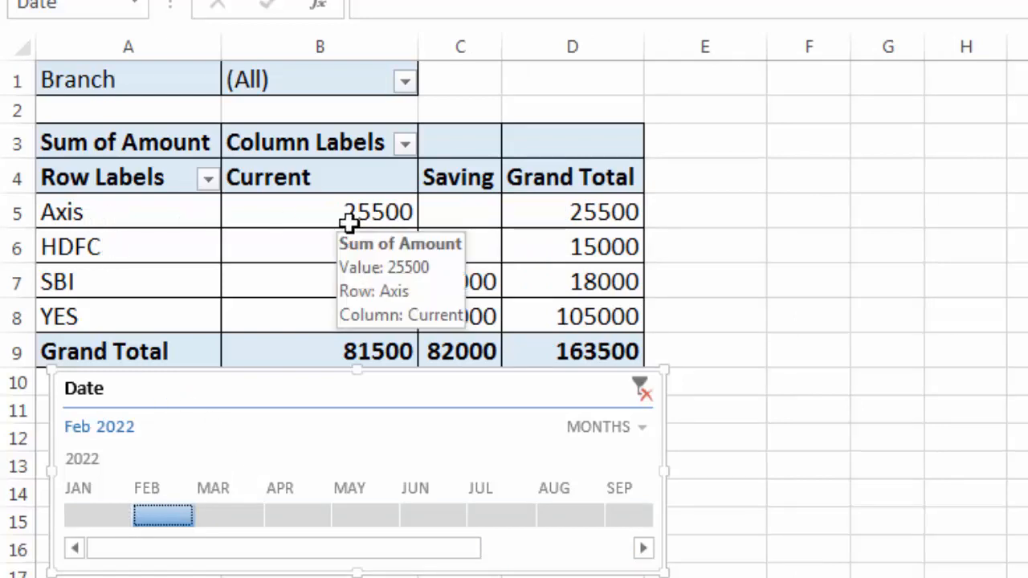
Filter the PivotTable to Jan, Mar, Apr and May 2022 in turn using the Date timeline
mouse_move(473, 222)
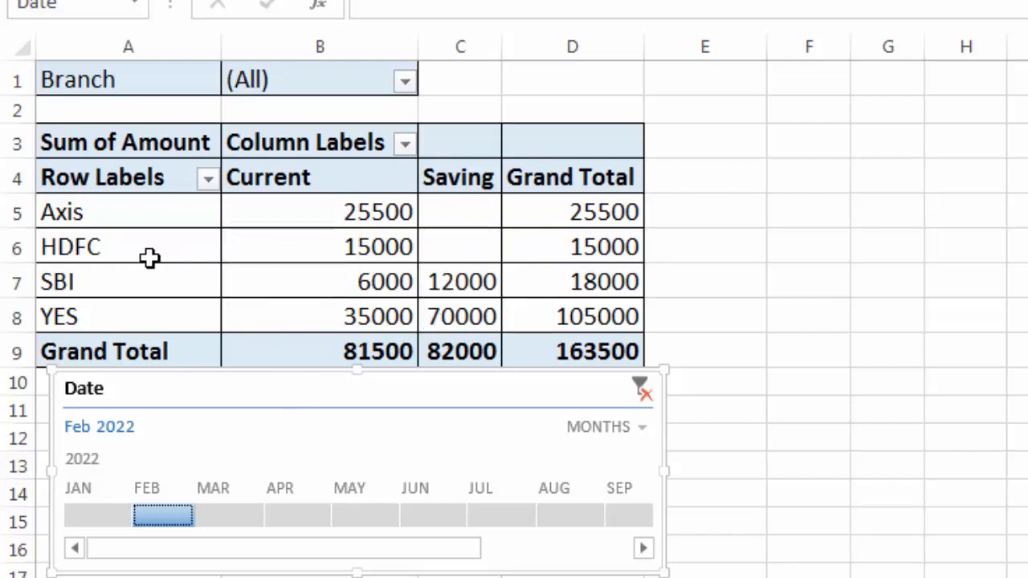
mouse_move(298, 257)
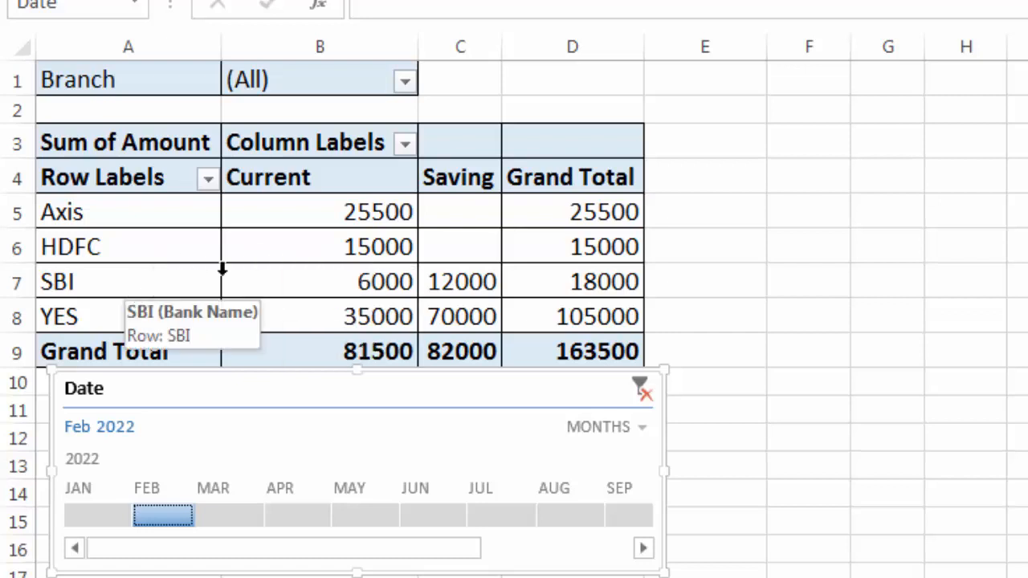
mouse_move(304, 276)
mouse_move(442, 278)
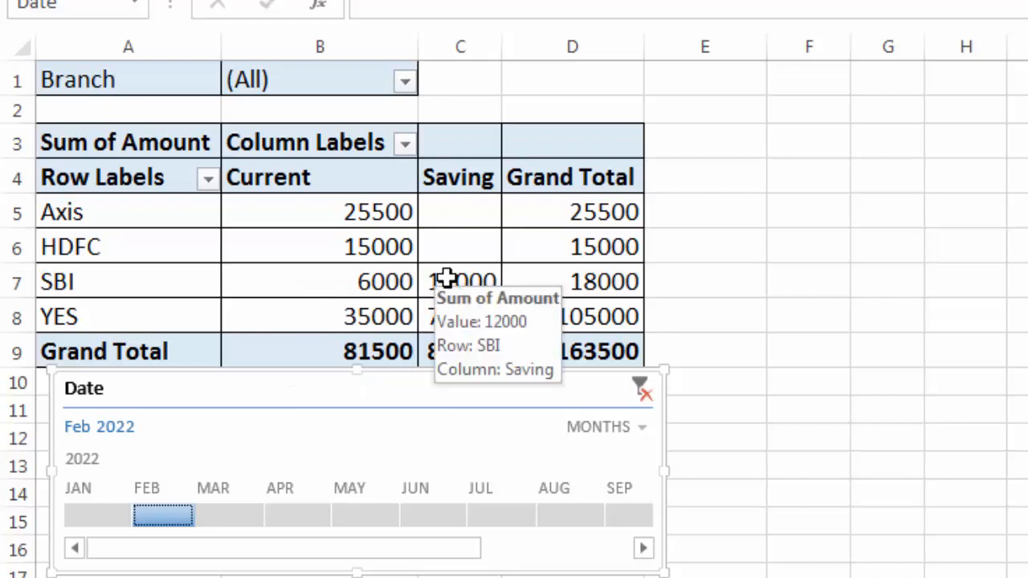
click(85, 485)
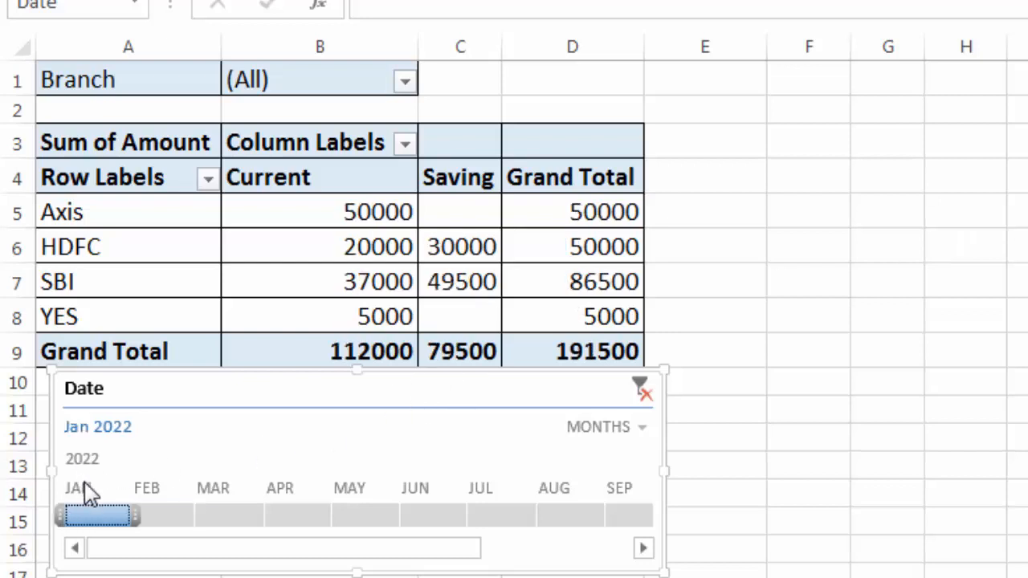
click(200, 486)
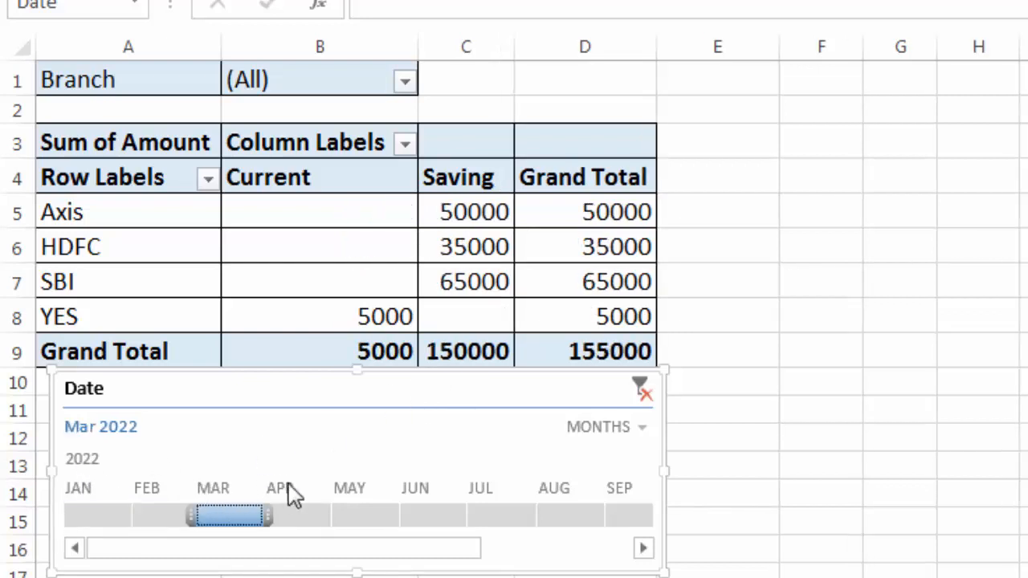
click(304, 491)
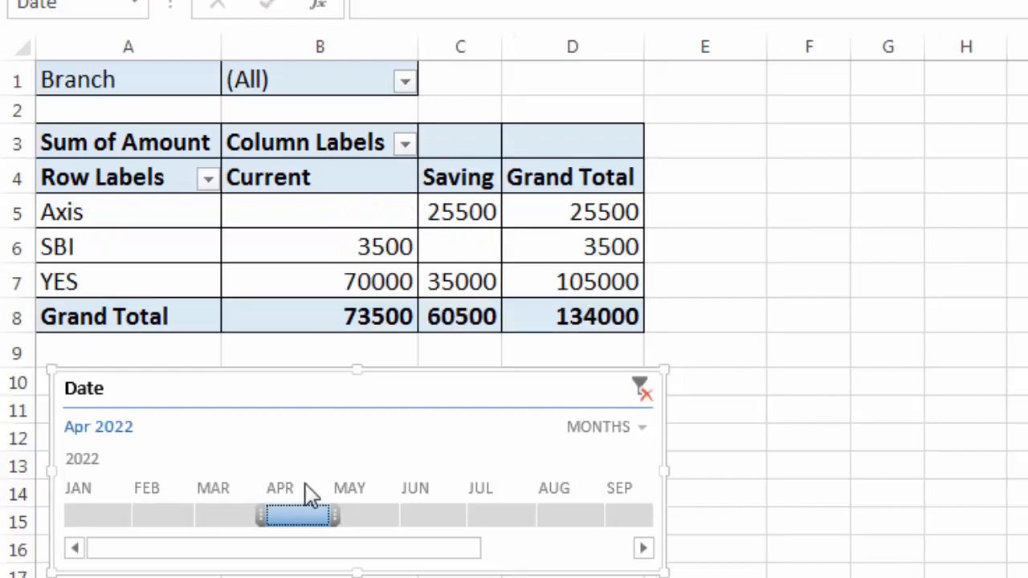
click(360, 493)
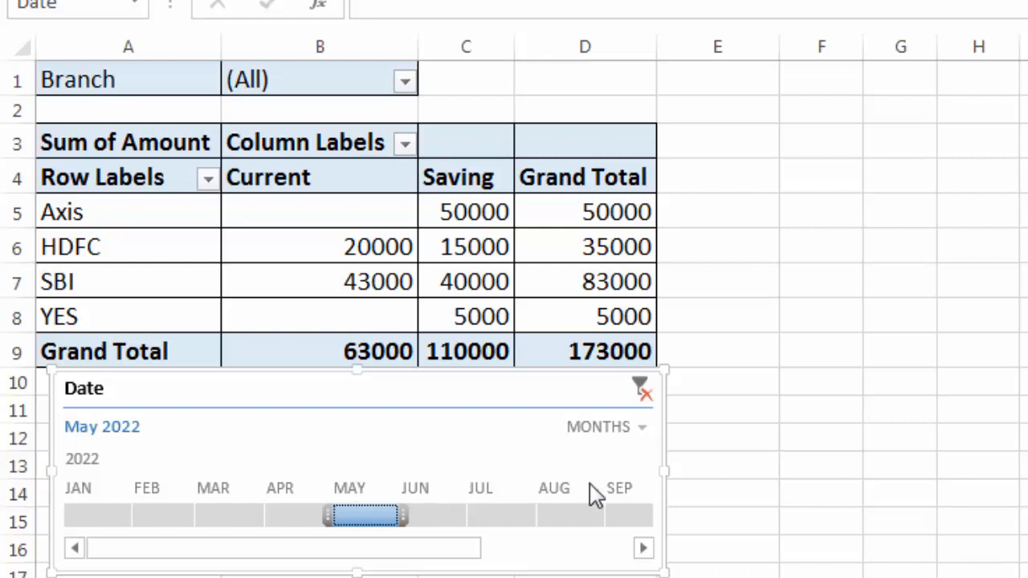
Switch the Date timeline to quarters and filter the PivotTable to Q1 2022
click(643, 429)
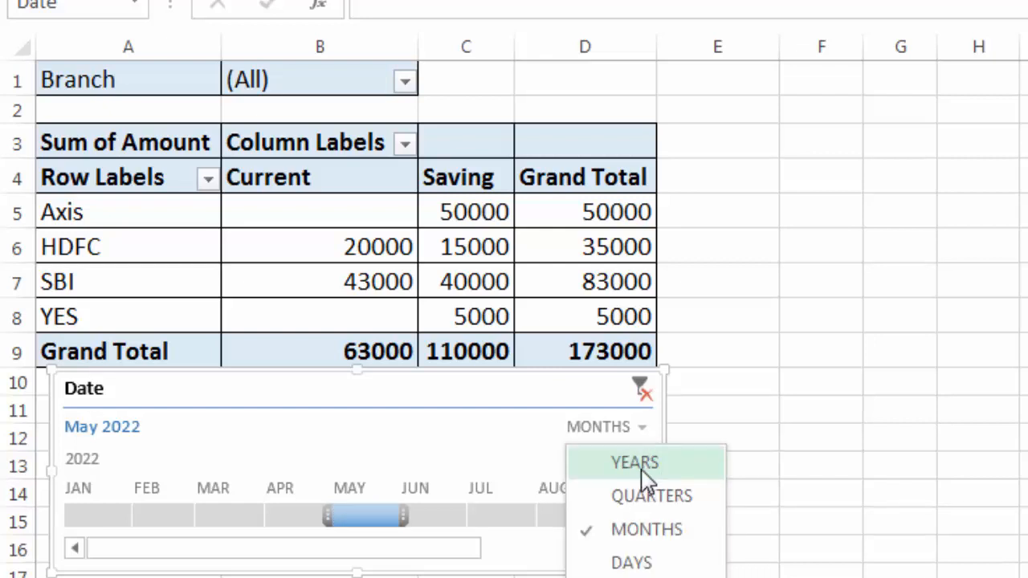
click(647, 498)
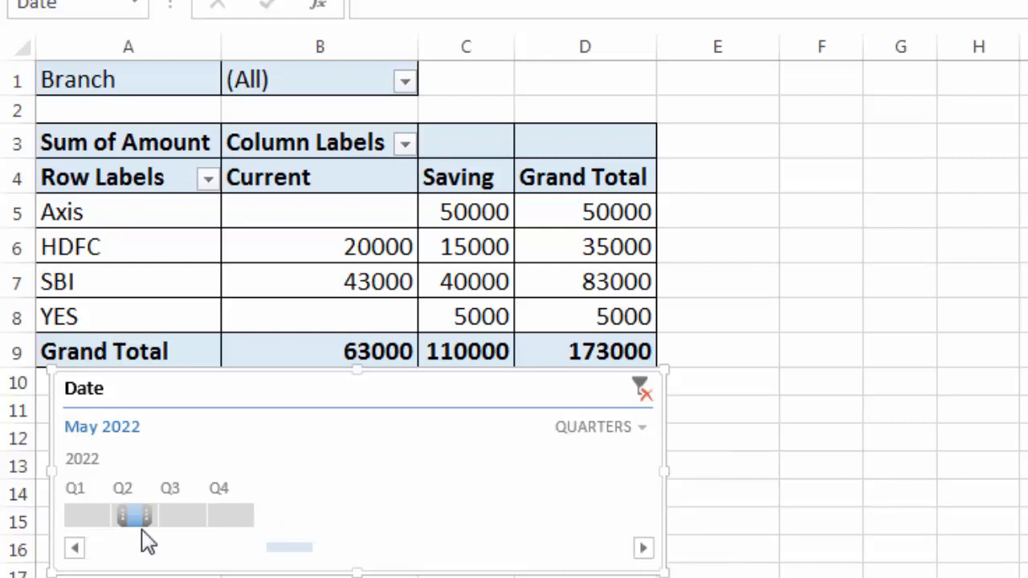
click(90, 518)
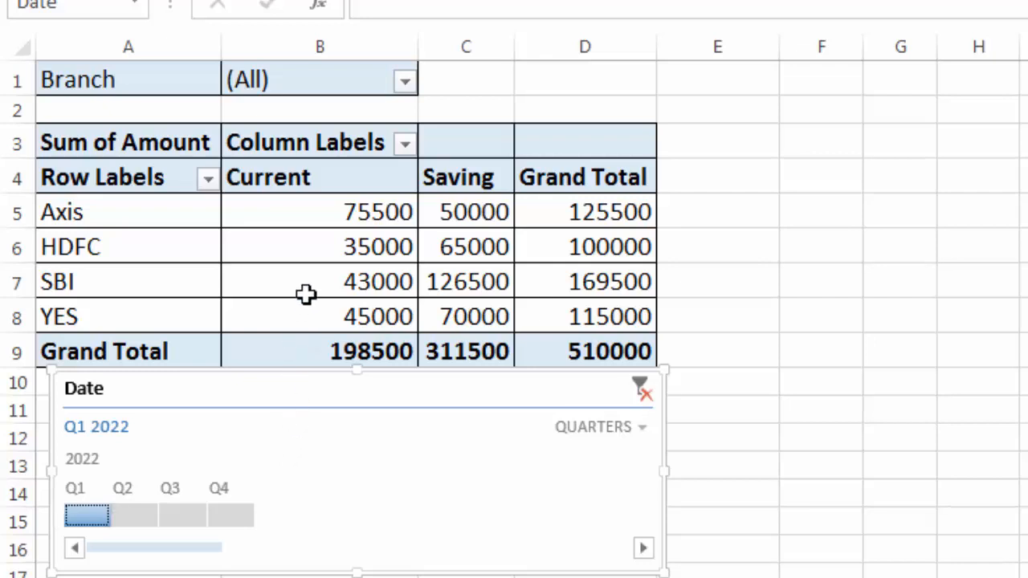
Drill down into HDFC's Current total to view its underlying records and return to the PivotTable
double_click(346, 249)
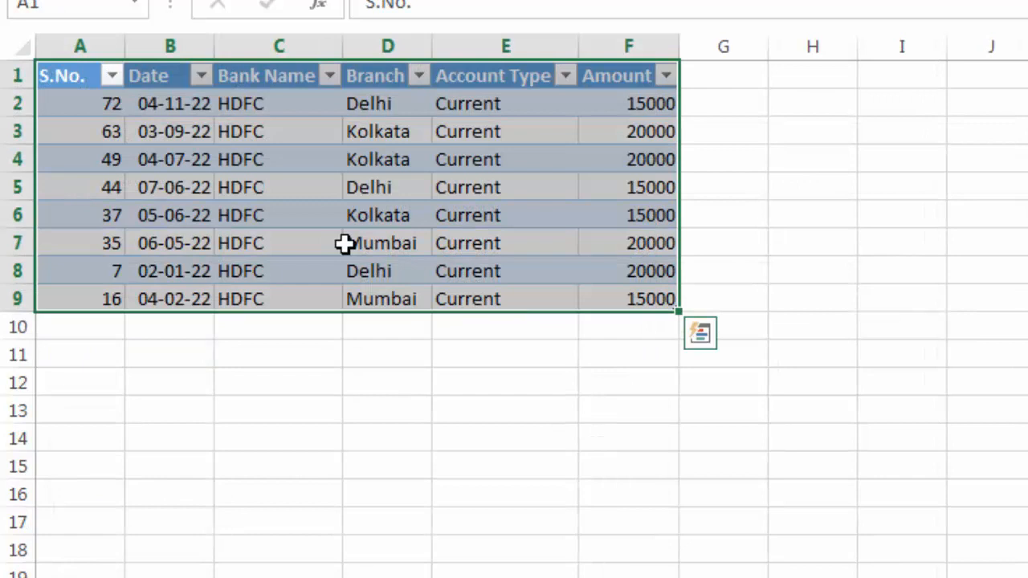
click(384, 377)
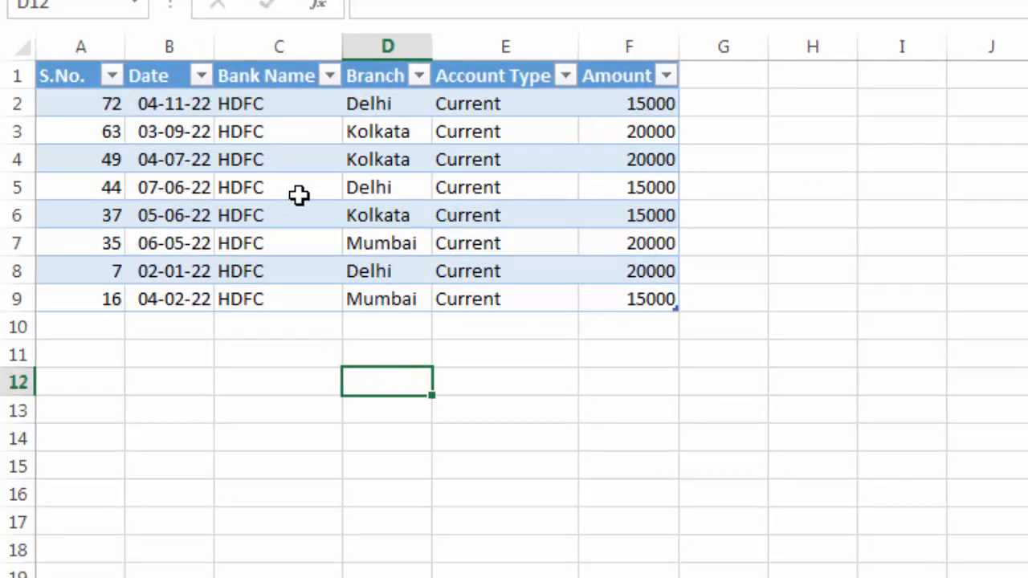
drag(112, 98, 656, 318)
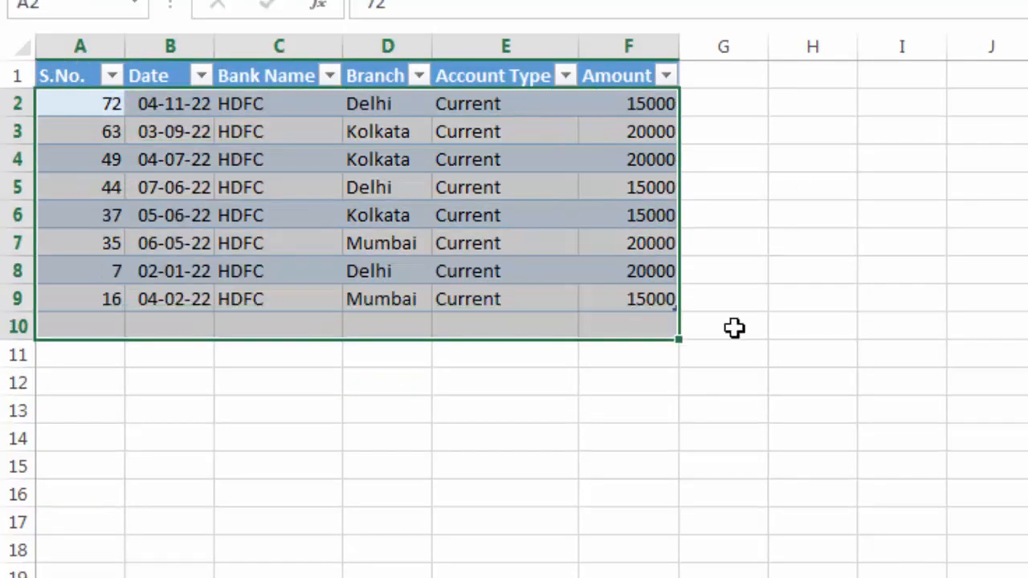
click(841, 345)
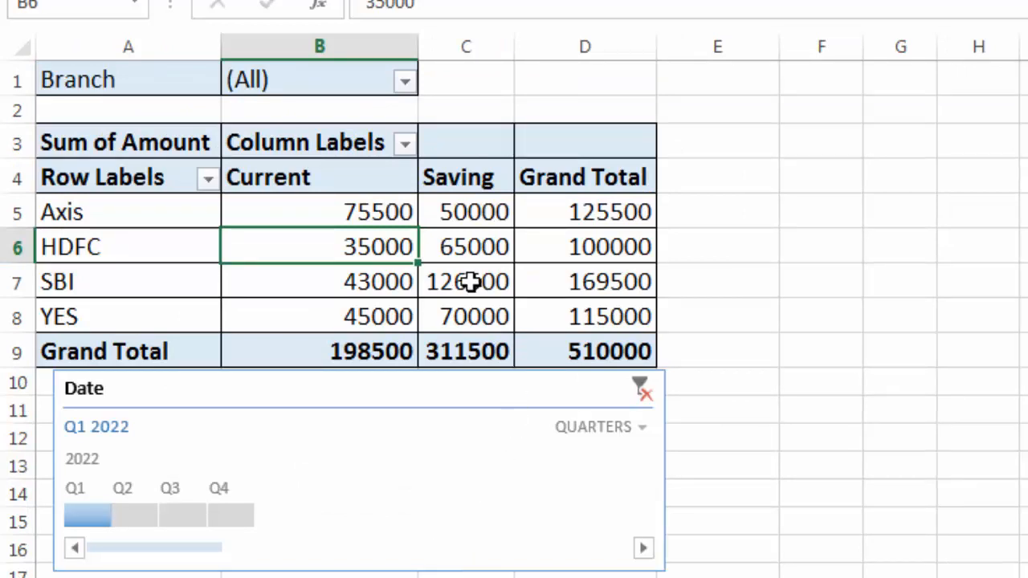
Drill down into HDFC's Saving total to list its underlying records and delete the generated detail sheet
double_click(470, 241)
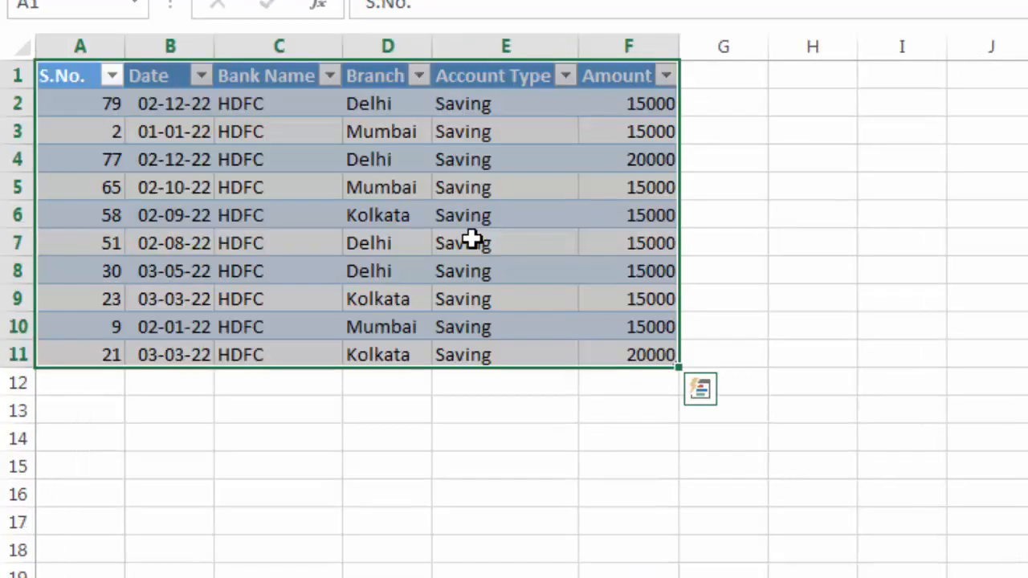
click(416, 464)
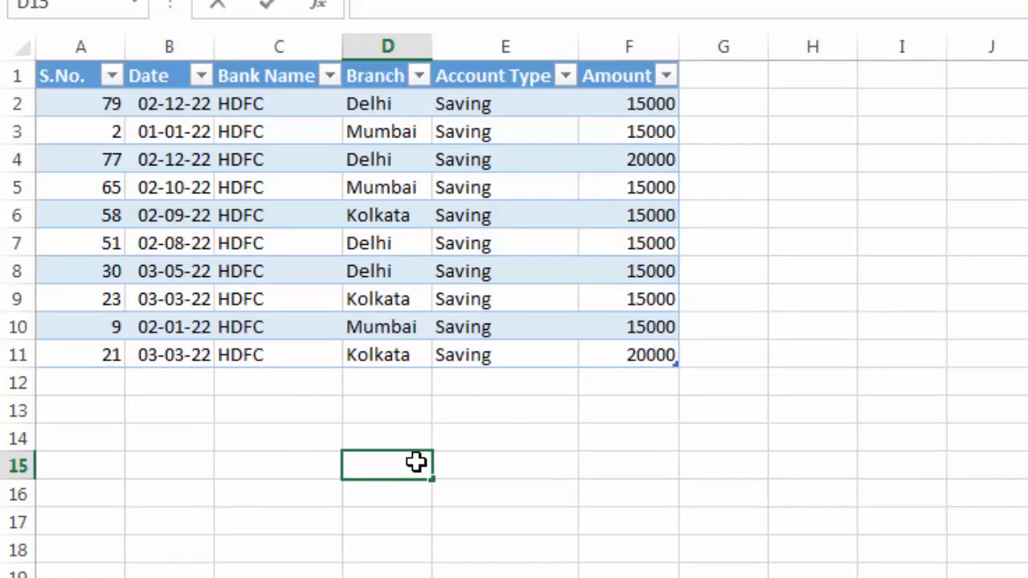
right_click(287, 577)
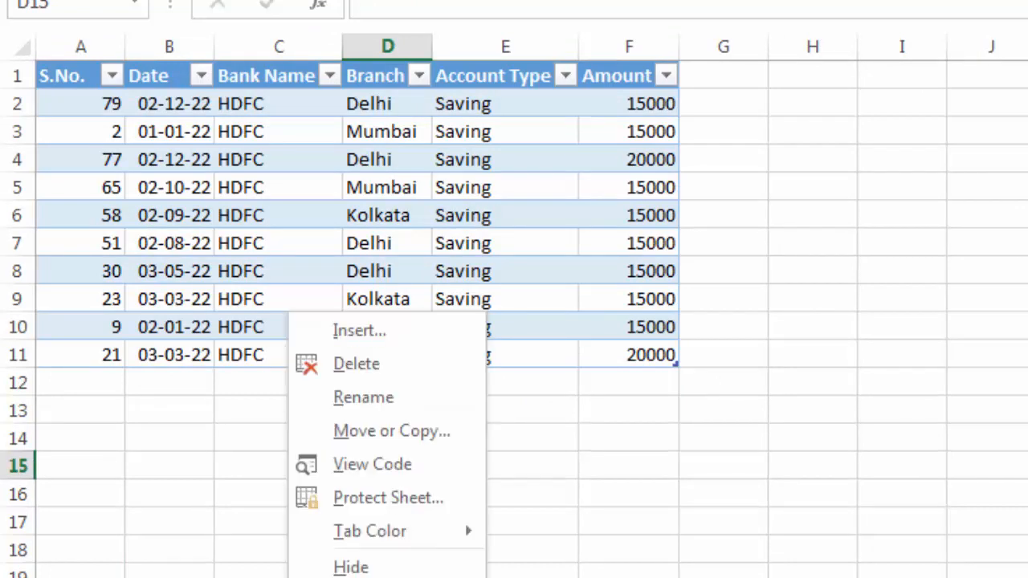
click(364, 362)
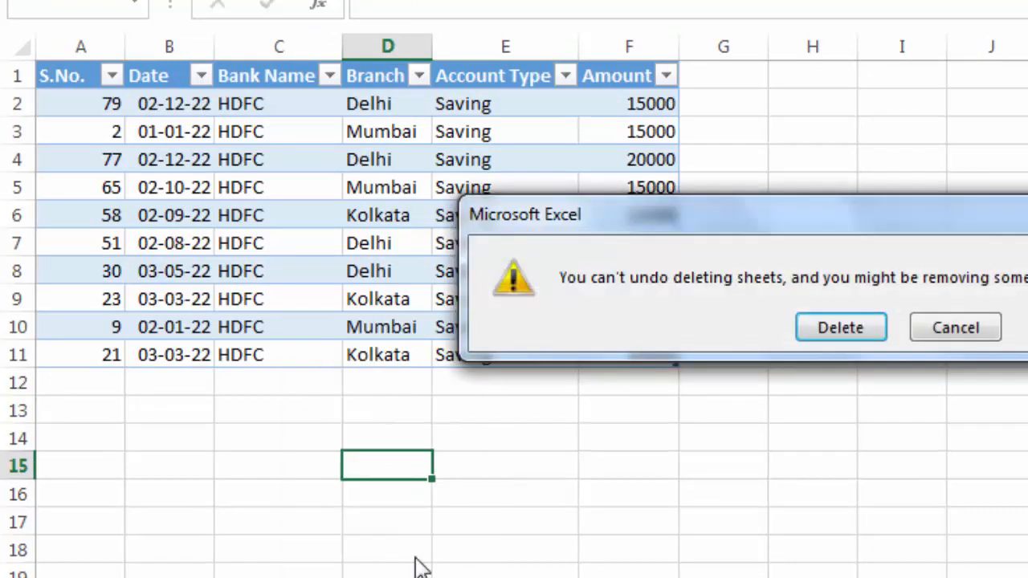
click(842, 393)
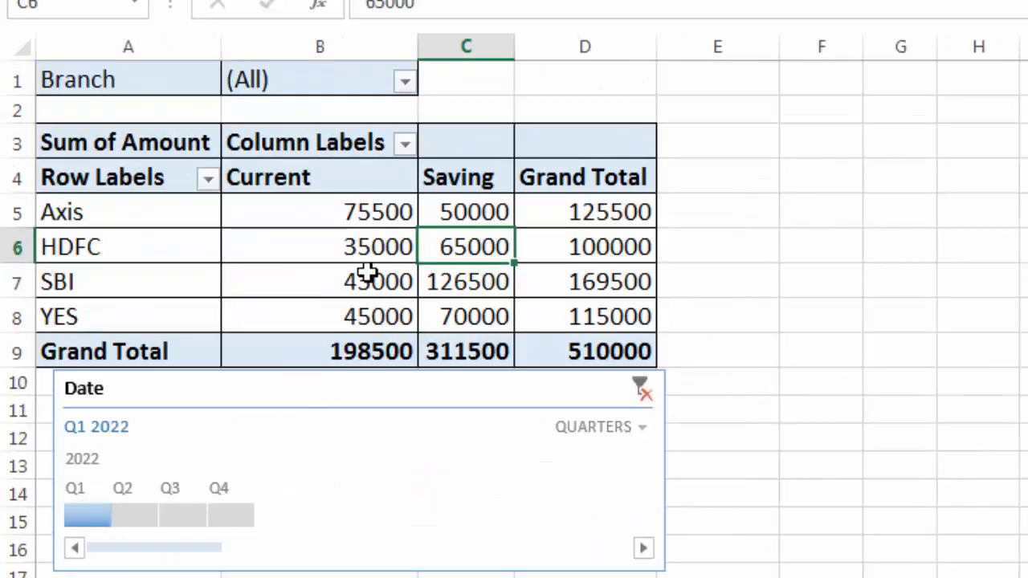
click(367, 273)
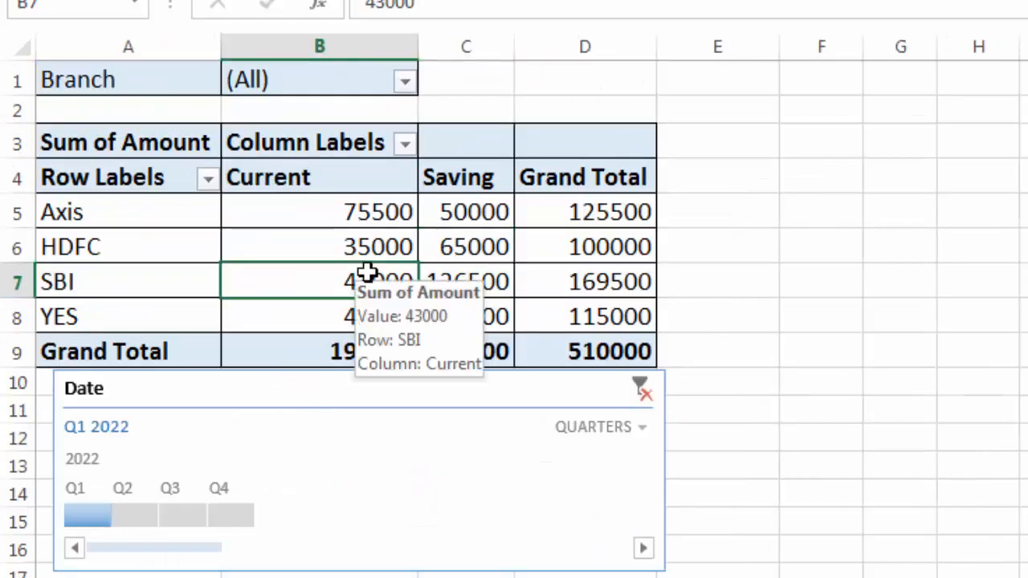
click(474, 245)
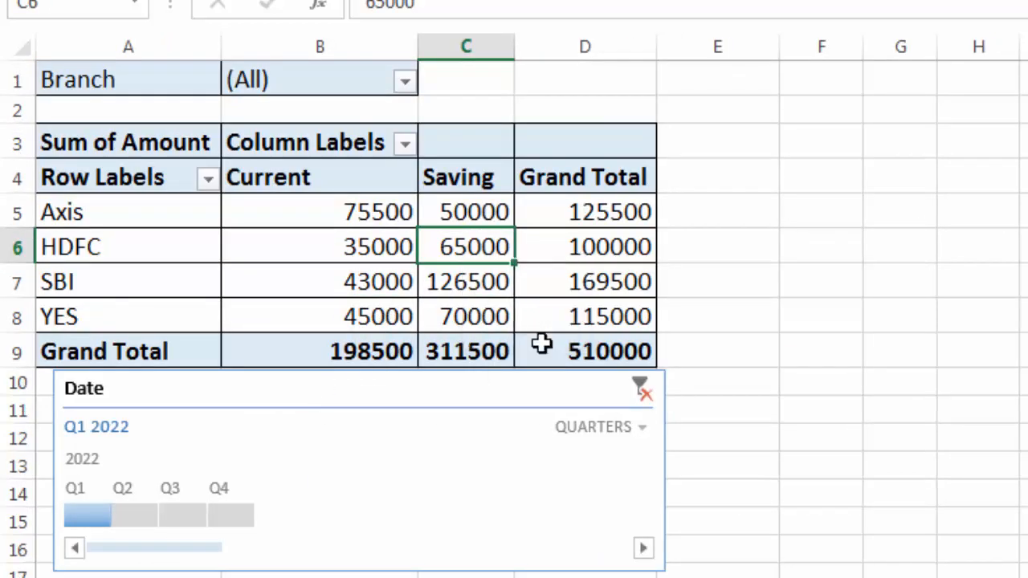
Switch the Date timeline to days and filter the PivotTable through single days from Jan 1 to Jan 7, 2022
click(642, 432)
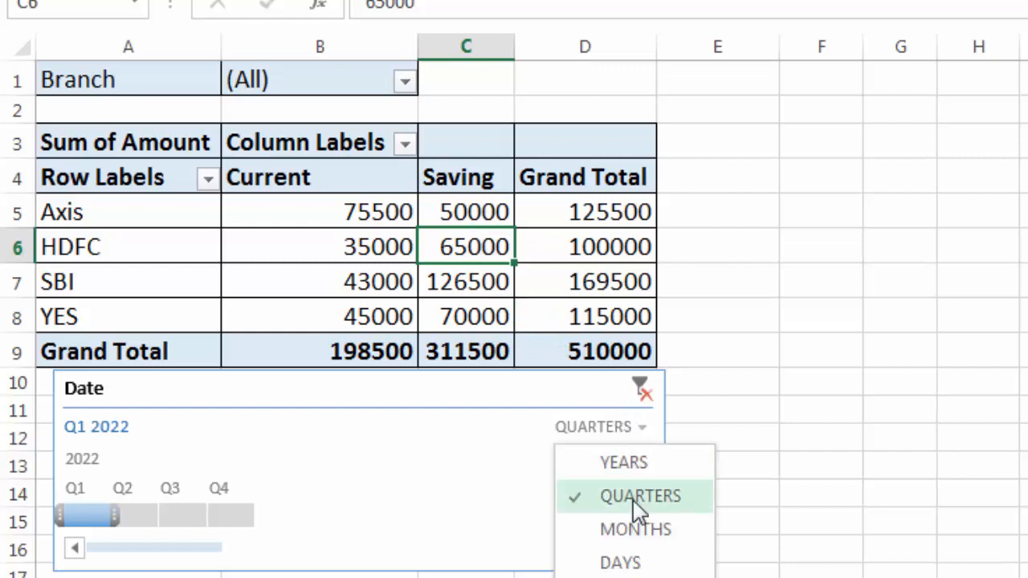
click(620, 562)
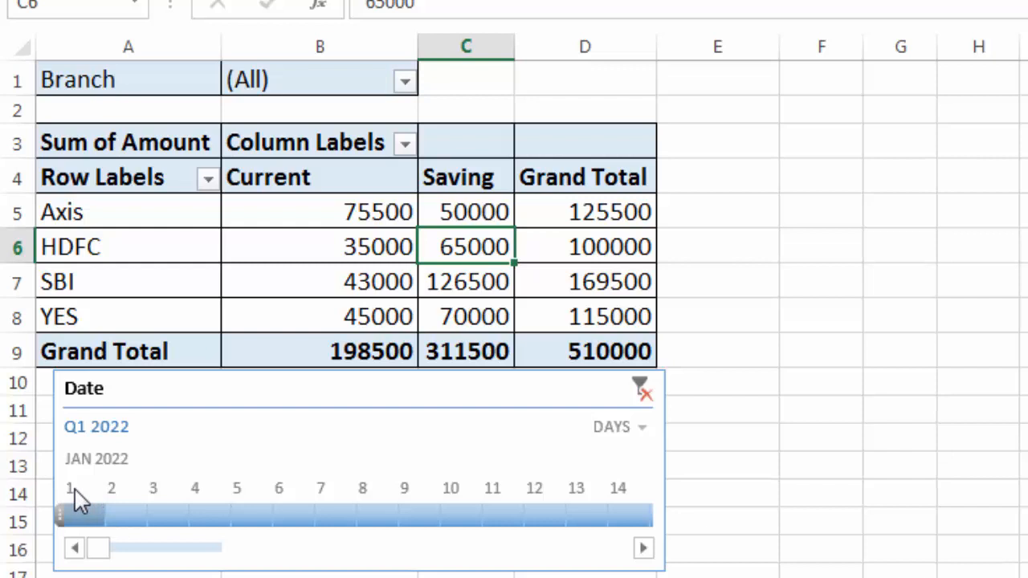
click(73, 514)
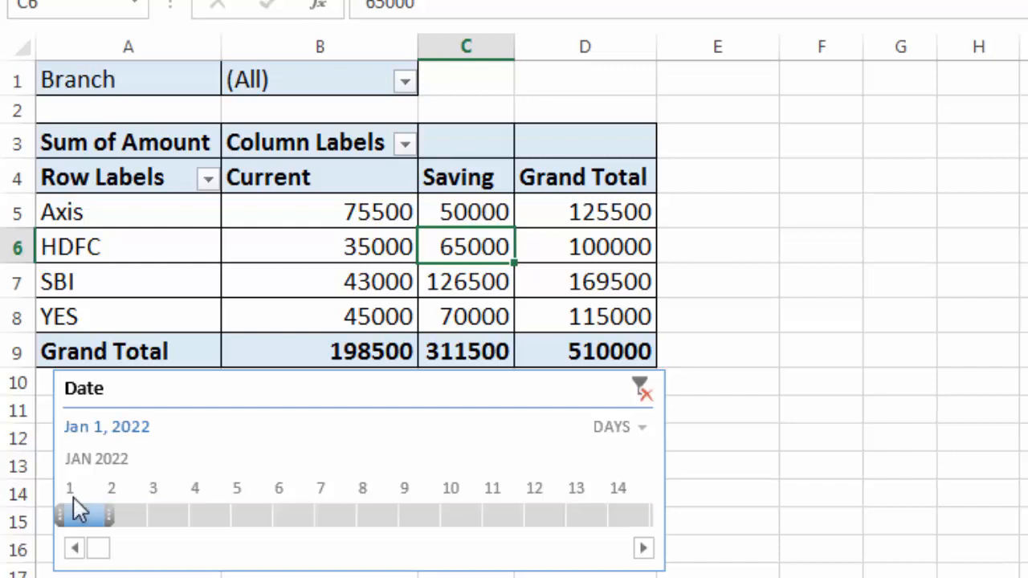
click(118, 514)
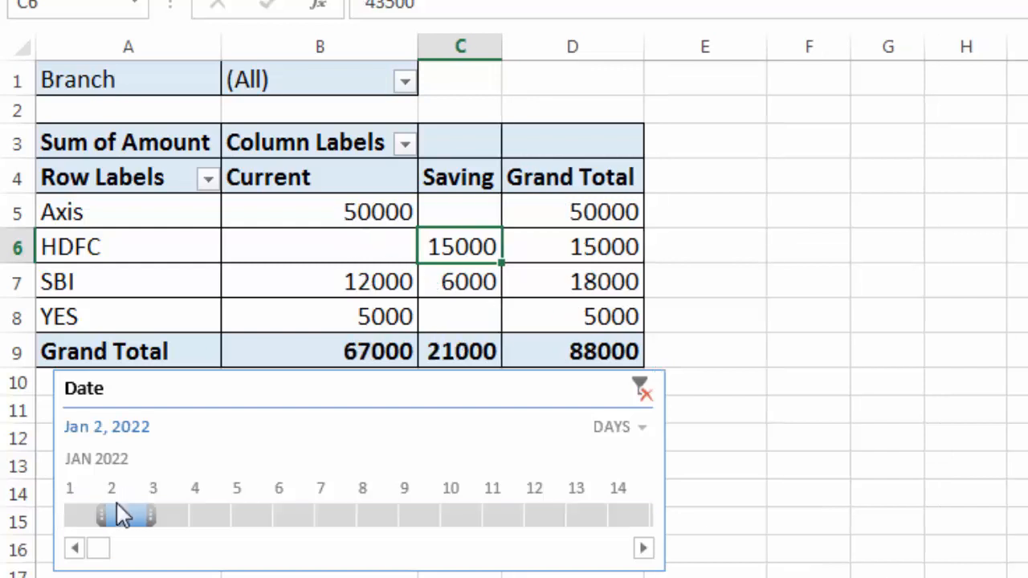
click(177, 522)
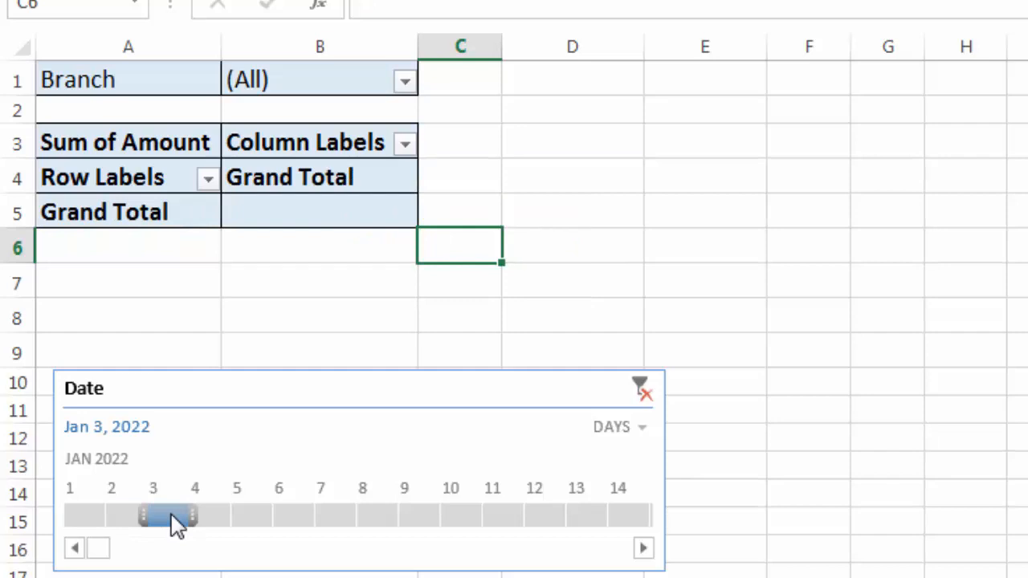
click(210, 525)
drag(213, 526, 333, 528)
Filter the PivotTable to each single day from Feb 1 to Feb 5, 2022 in turn on the Date timeline
click(643, 549)
click(644, 549)
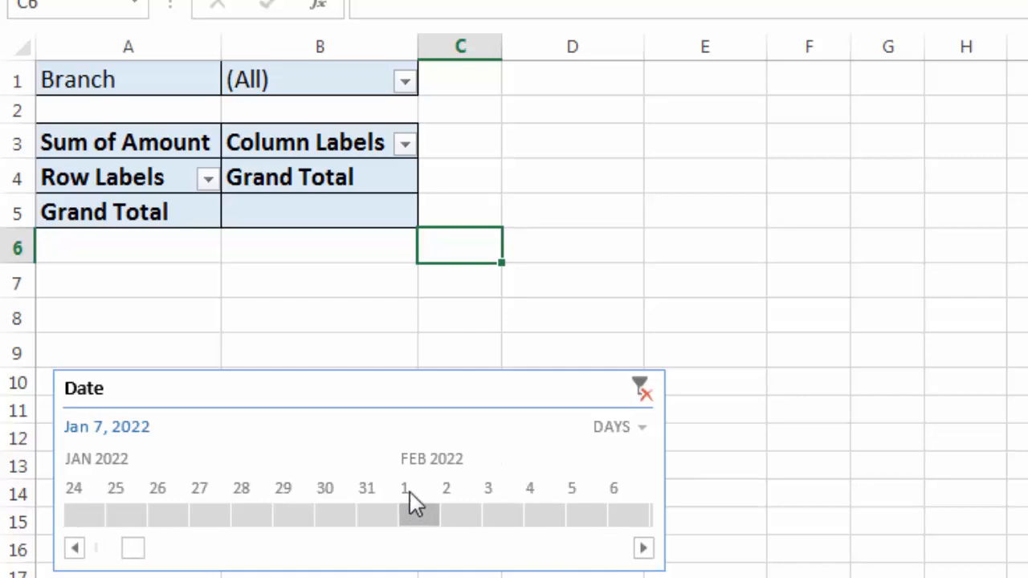
click(409, 514)
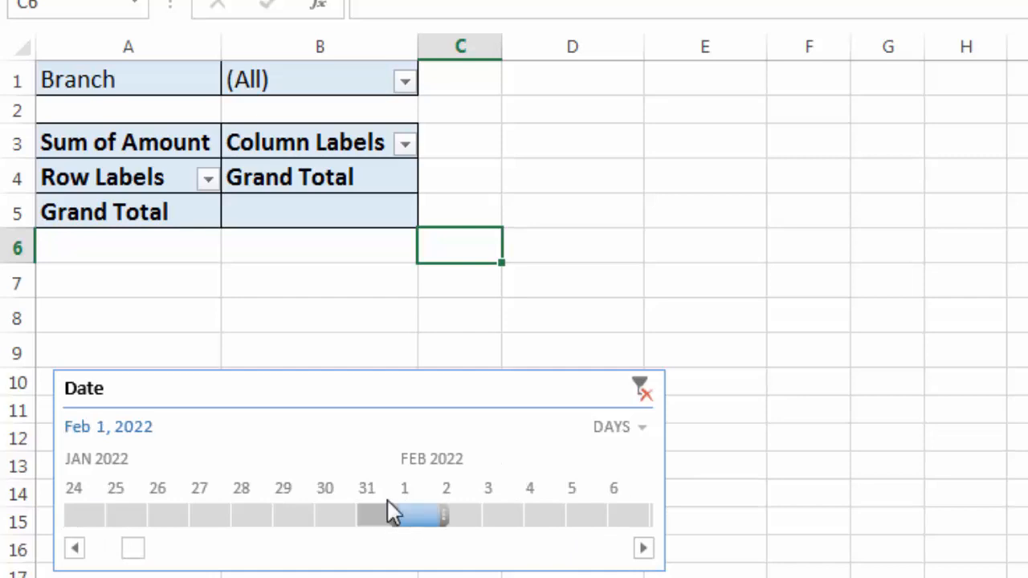
click(473, 517)
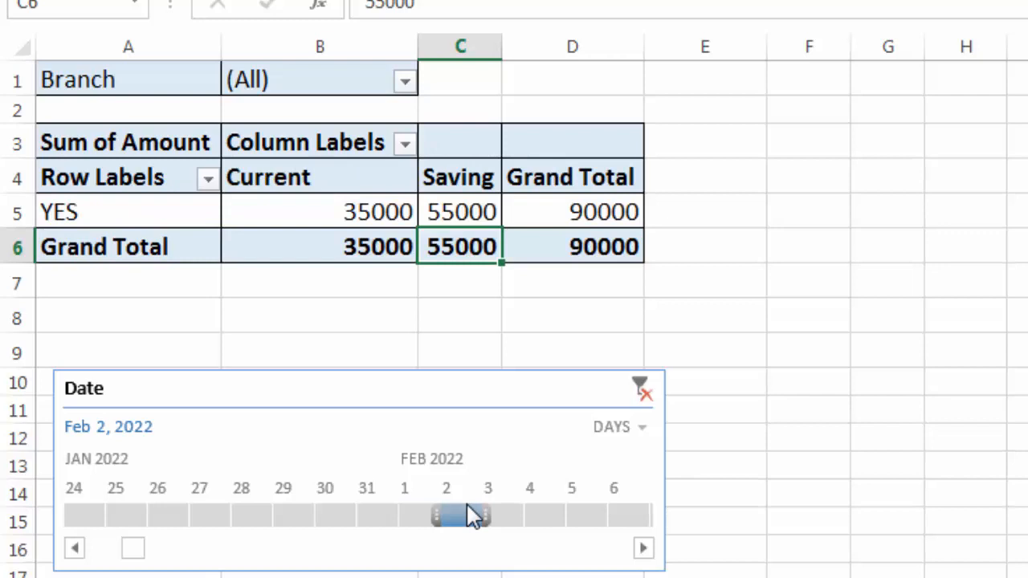
click(496, 525)
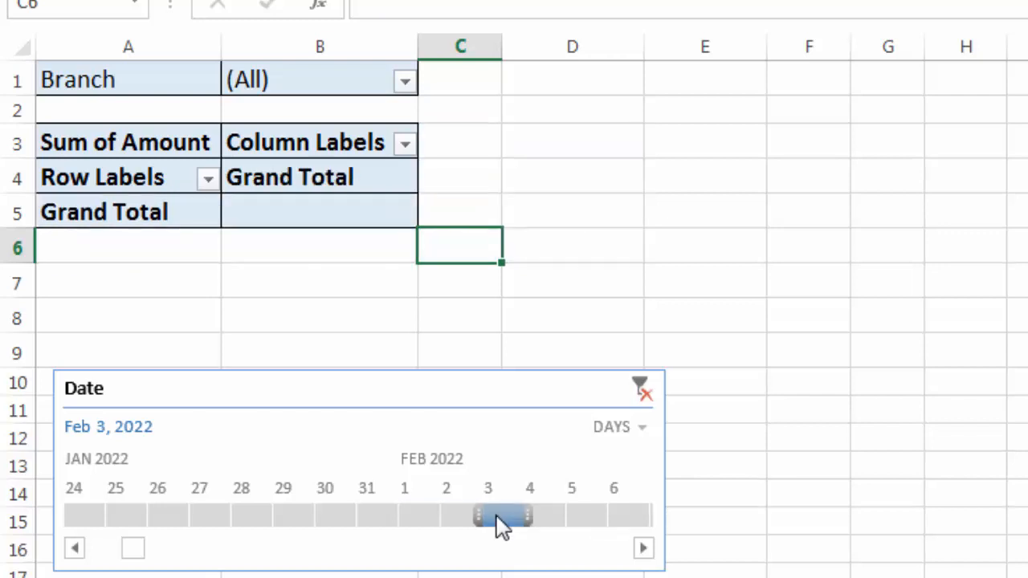
click(550, 522)
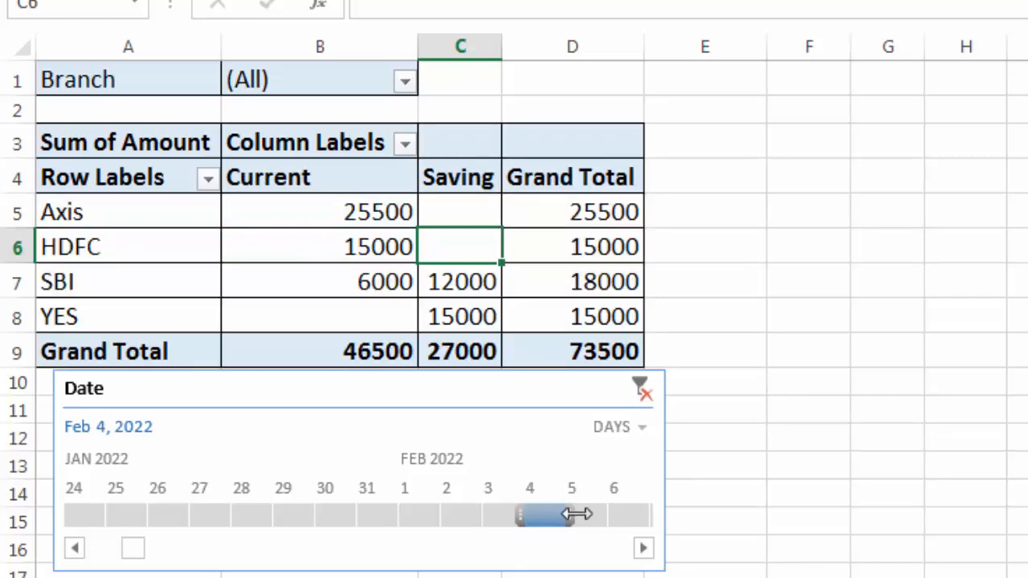
click(578, 514)
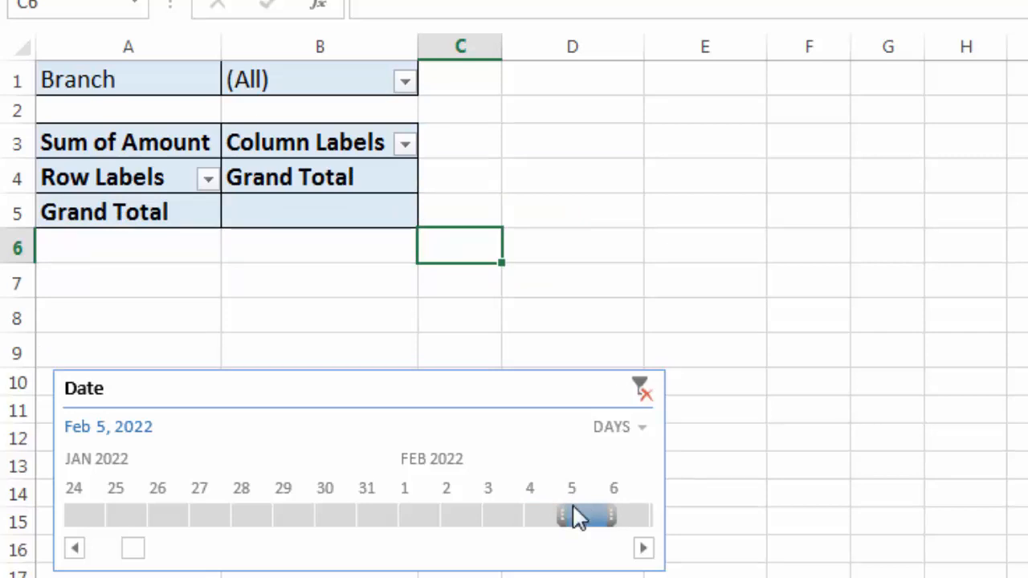
Switch the Date timeline to years and filter the PivotTable to the whole of 2022
click(647, 426)
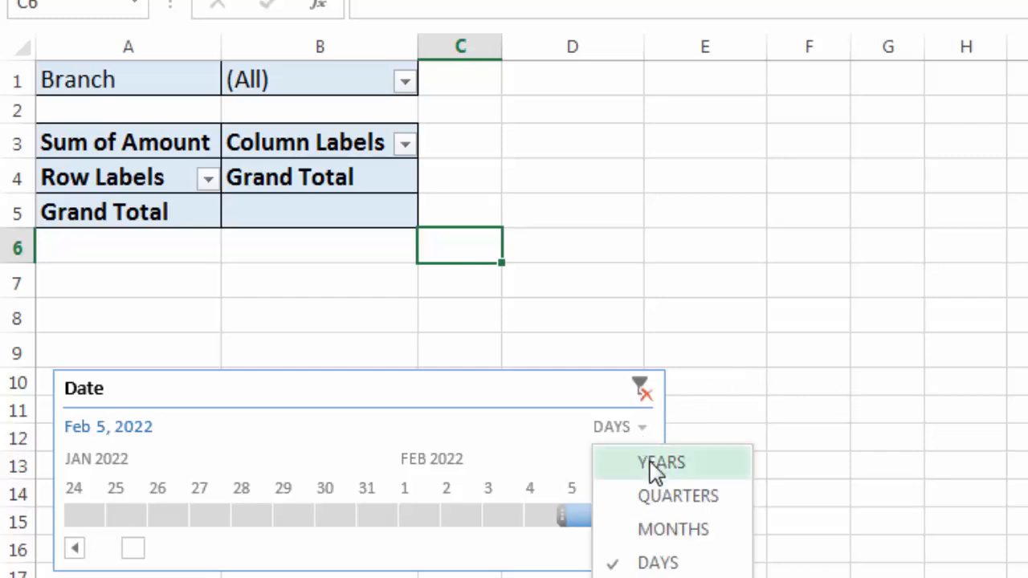
click(651, 461)
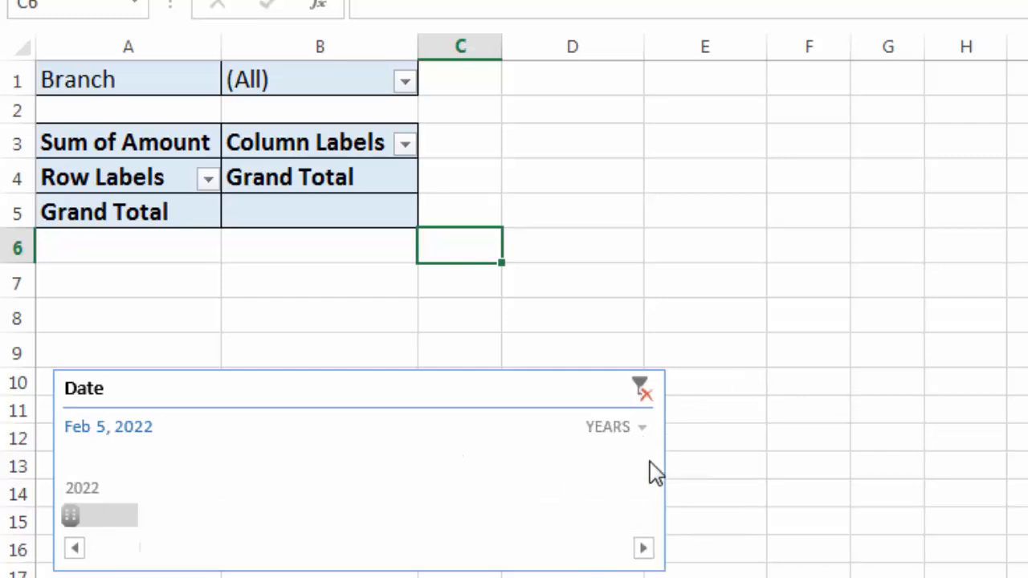
click(118, 518)
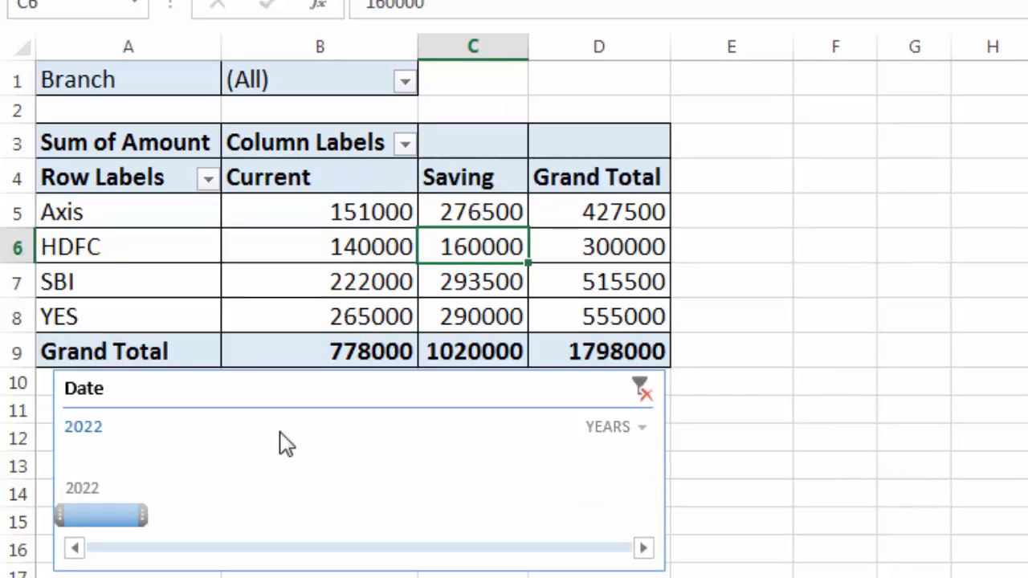
Clear the Date timeline's filter and switch the timeline to months
click(643, 390)
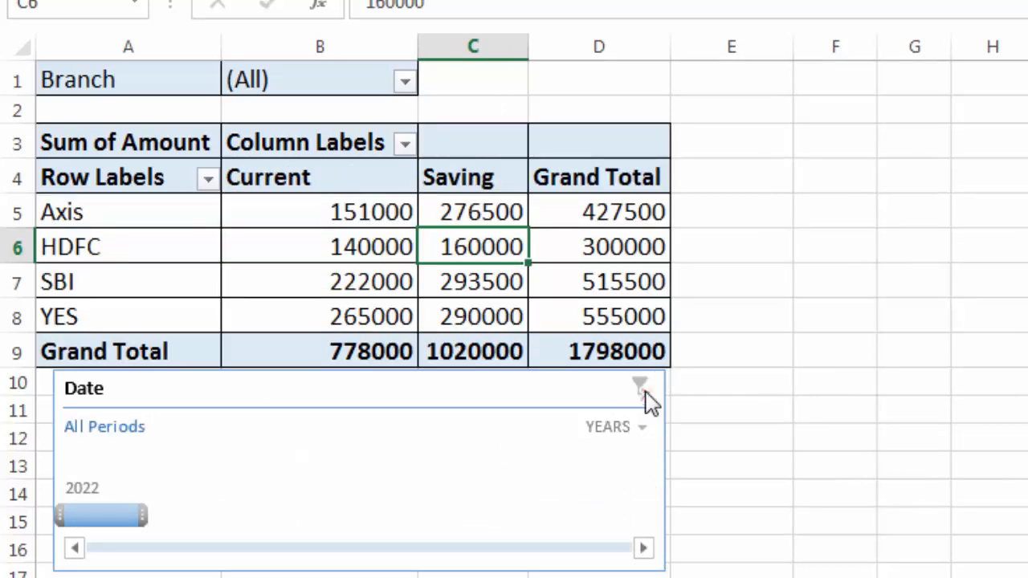
click(641, 431)
click(649, 538)
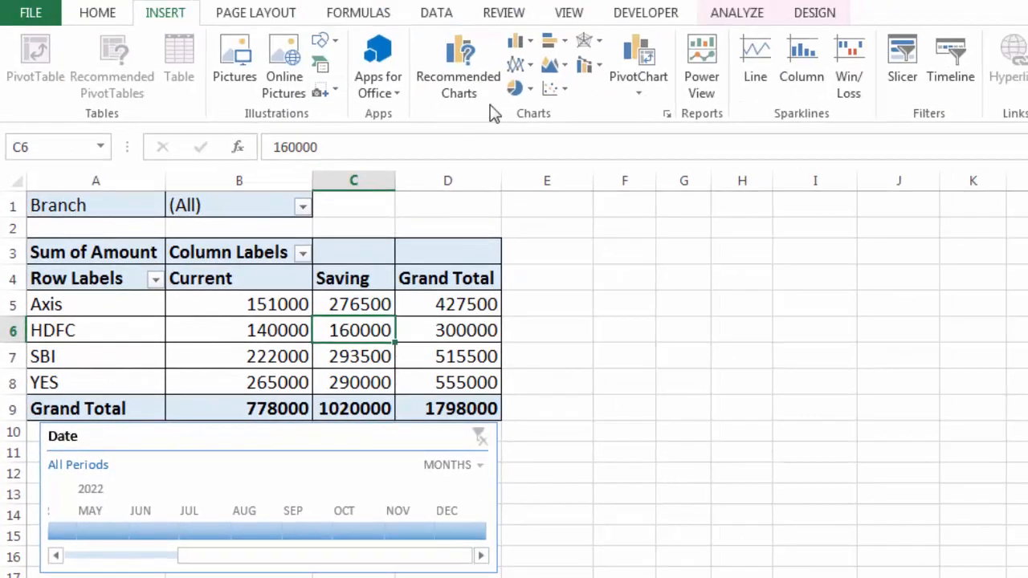
Insert a 3-D pie PivotChart from the PivotTable and set its chart area to no fill and no border line
click(532, 90)
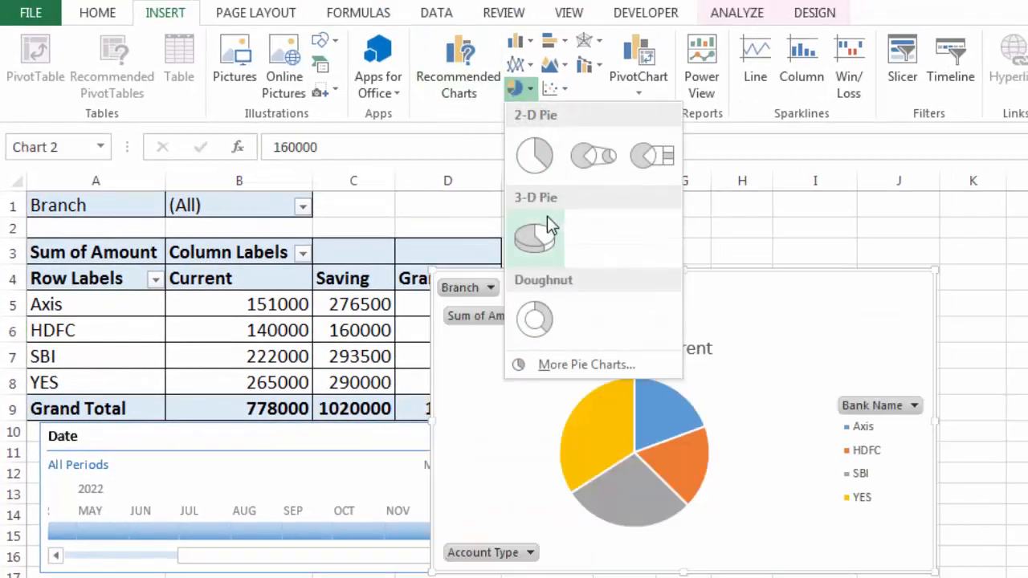
click(536, 236)
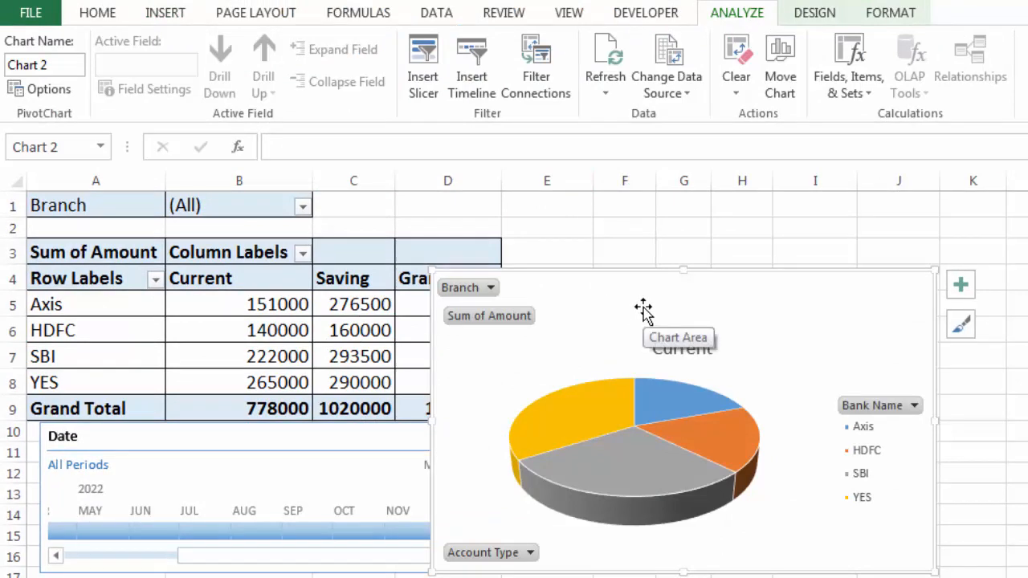
right_click(721, 305)
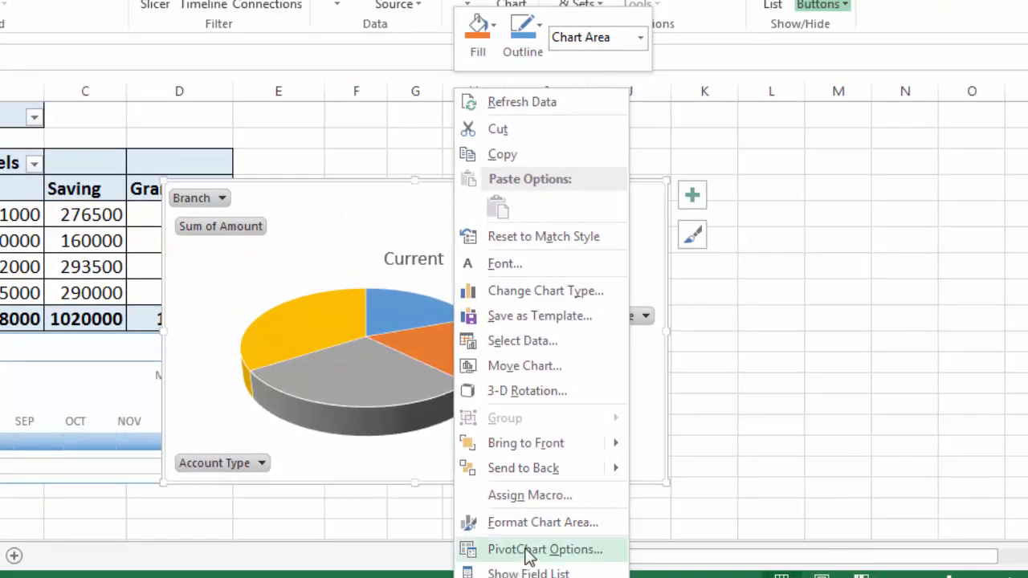
click(496, 524)
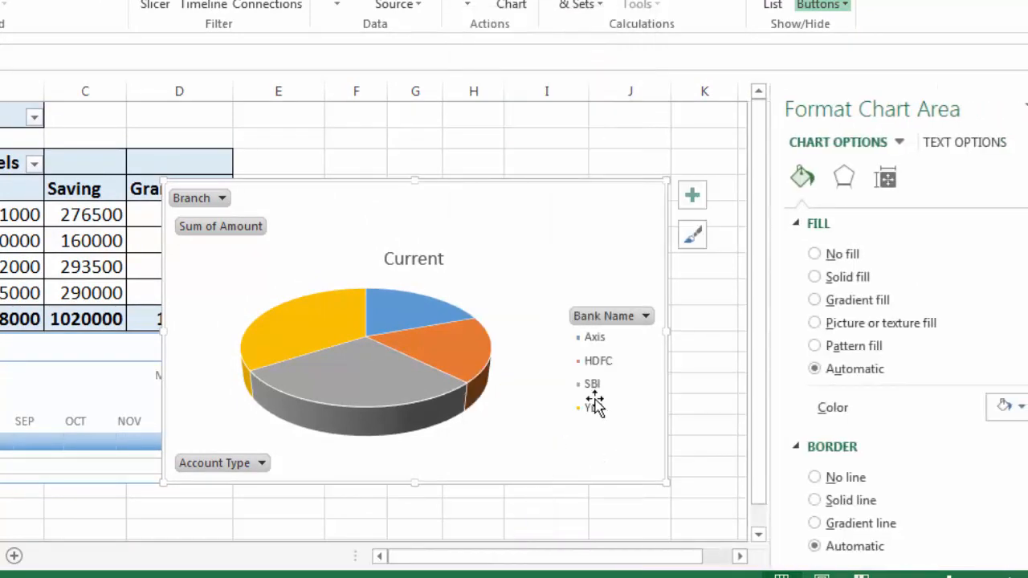
click(816, 254)
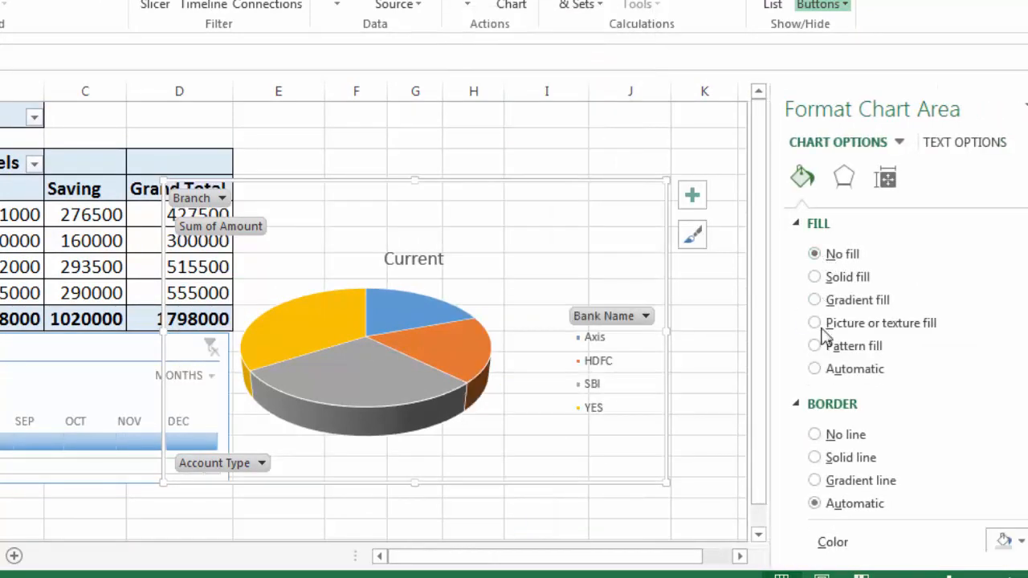
click(814, 435)
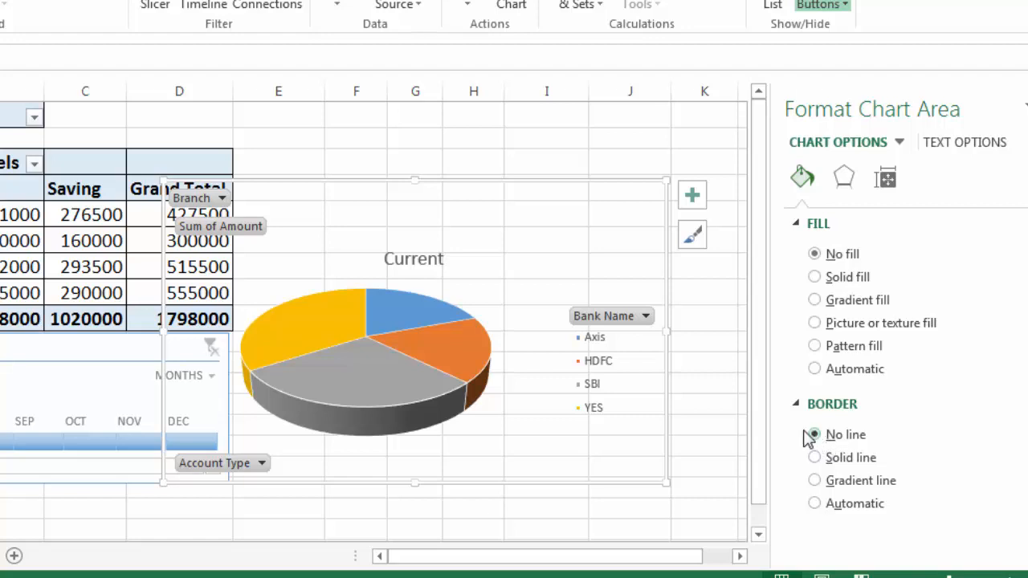
Delete the pie chart's legend and title, and fit the chart at a smaller size beside the PivotTable
click(604, 379)
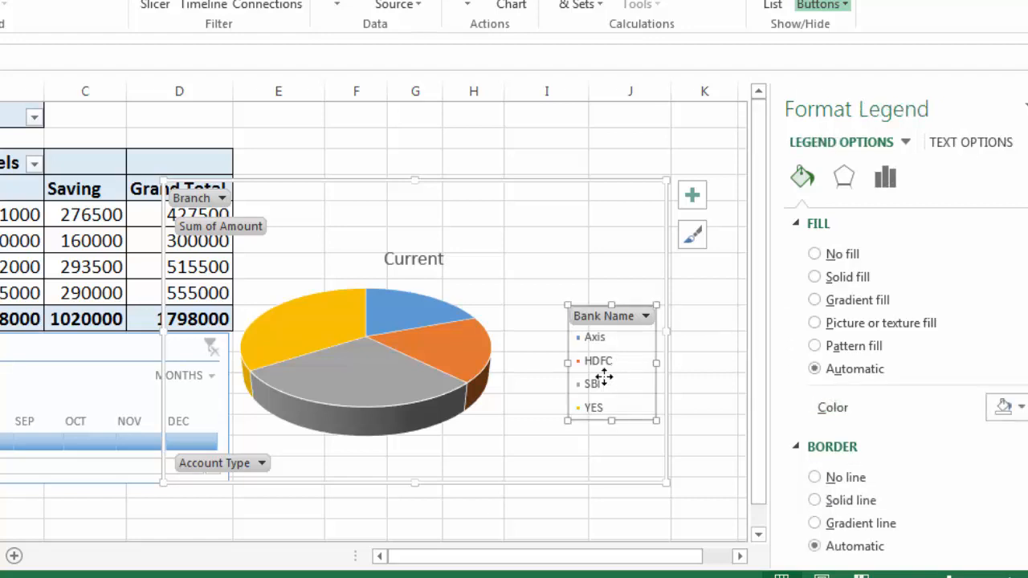
key(Delete)
click(404, 259)
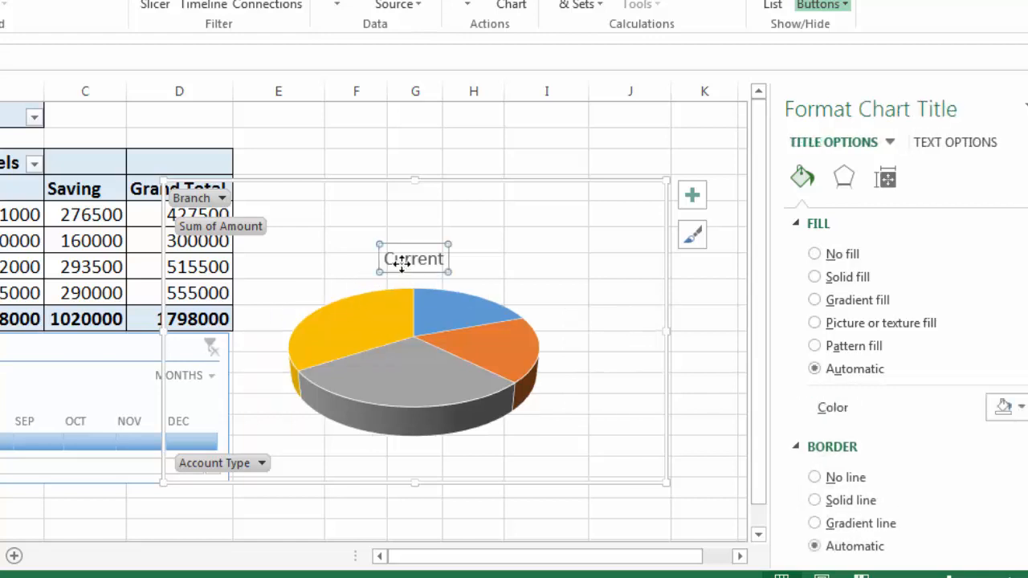
key(Delete)
drag(666, 180, 483, 214)
drag(401, 236, 457, 147)
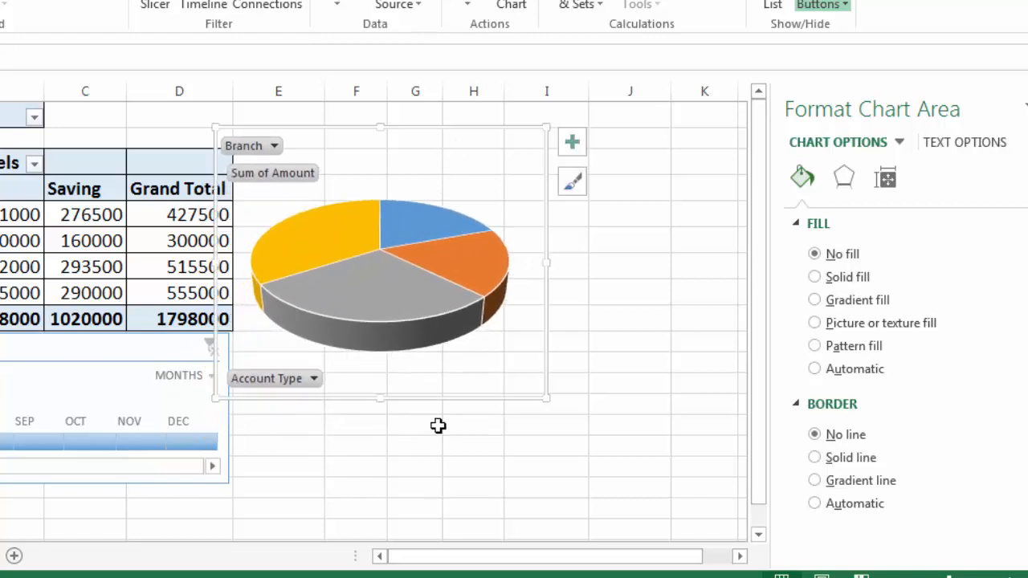
Add data labels to the pie slices and include the category name alongside the value
right_click(391, 312)
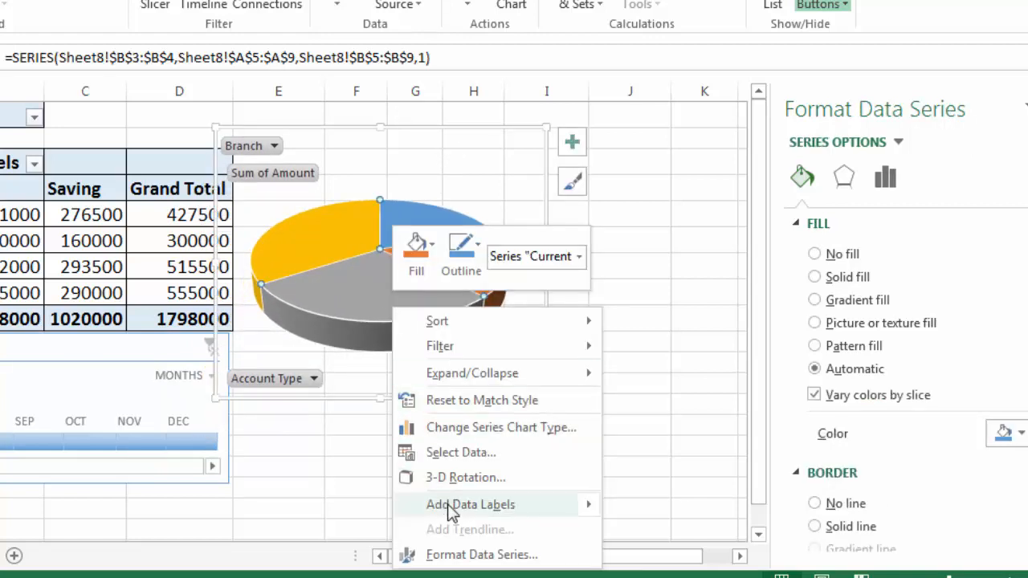
mouse_move(449, 509)
click(635, 506)
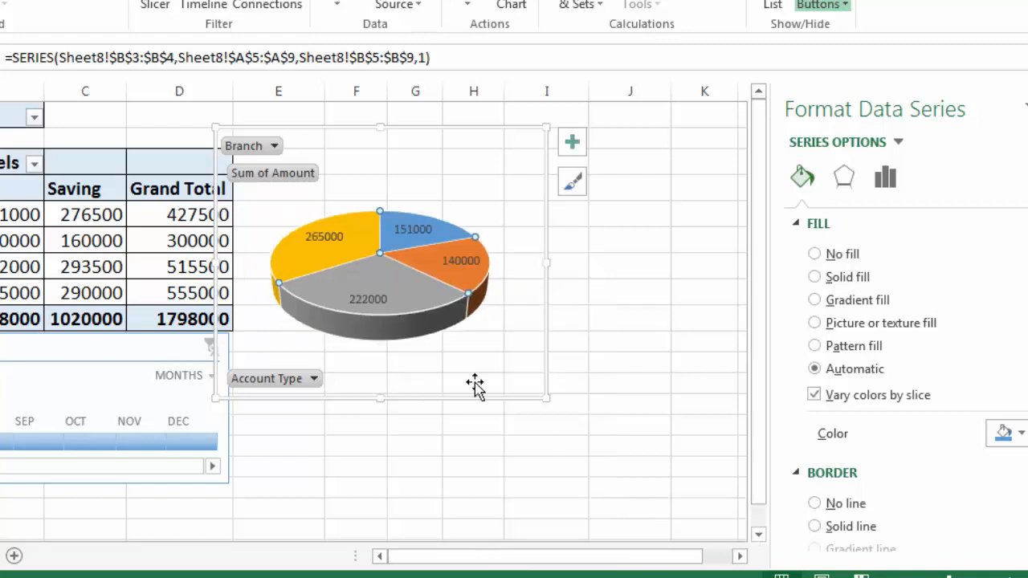
right_click(410, 311)
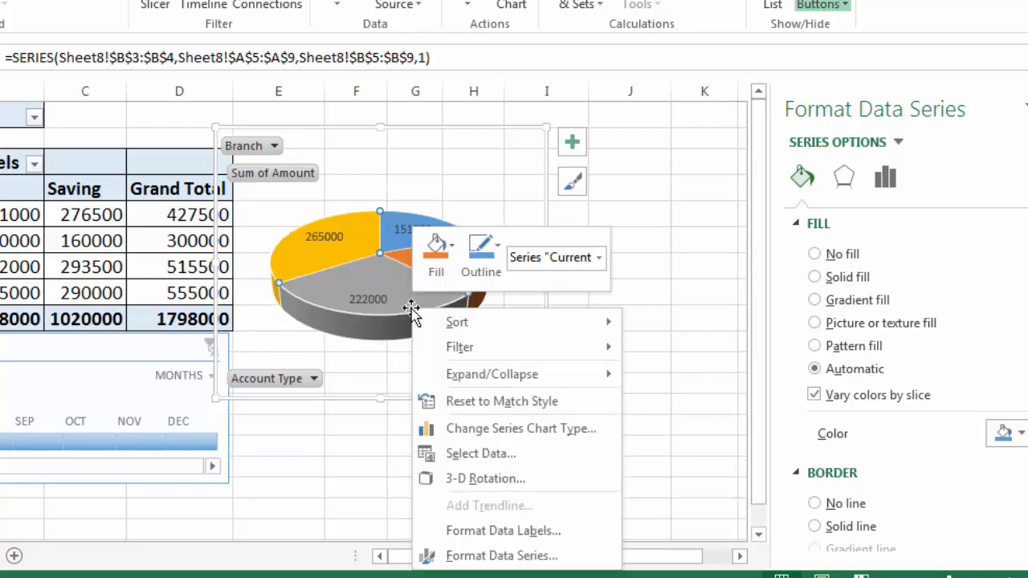
click(498, 531)
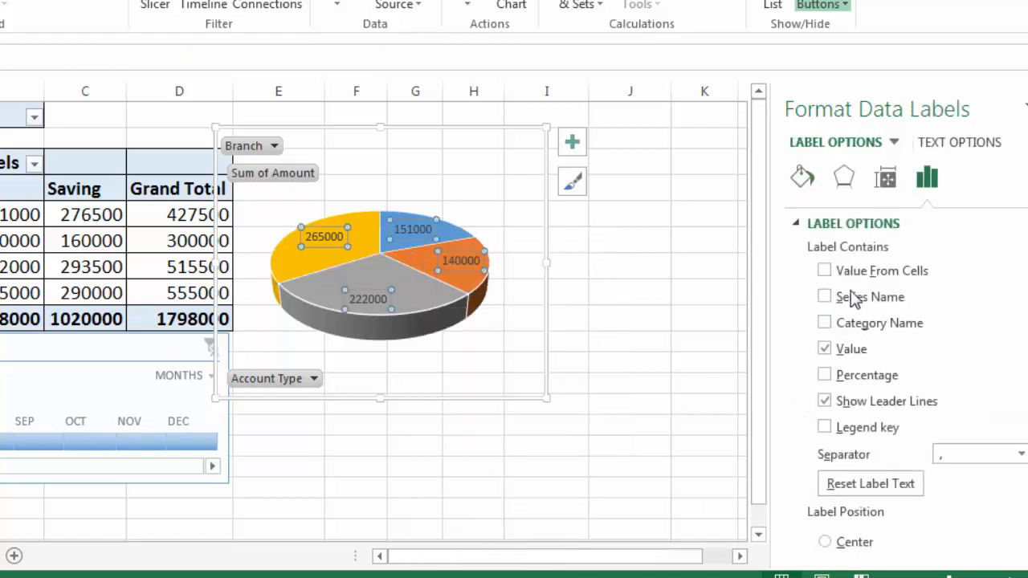
click(824, 324)
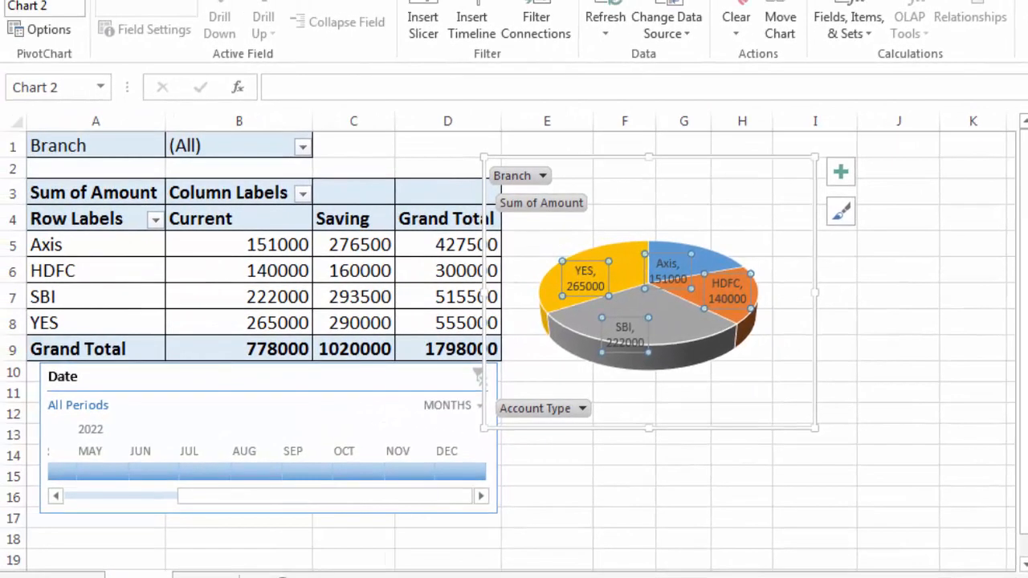
Set the font colour of the pie chart's data labels to black
click(72, 0)
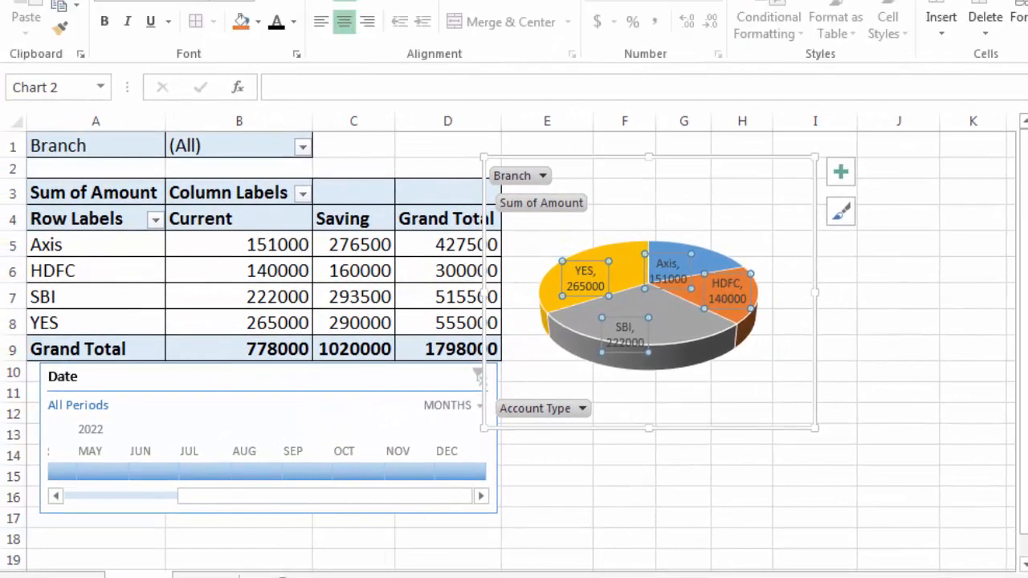
click(296, 23)
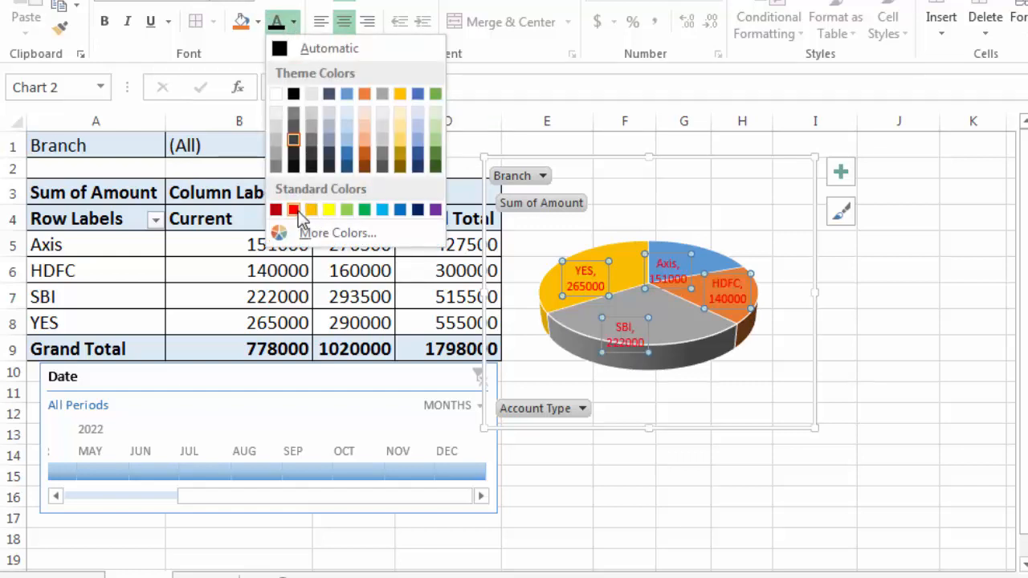
click(293, 95)
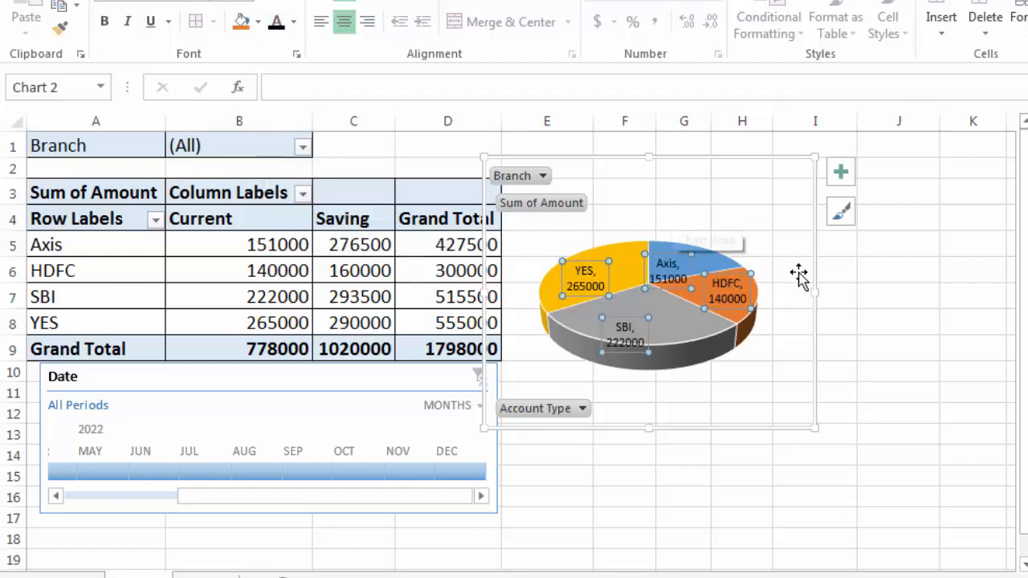
Pull the grey SBI slice slightly out of the pie and deselect the chart
click(945, 369)
click(807, 473)
click(682, 353)
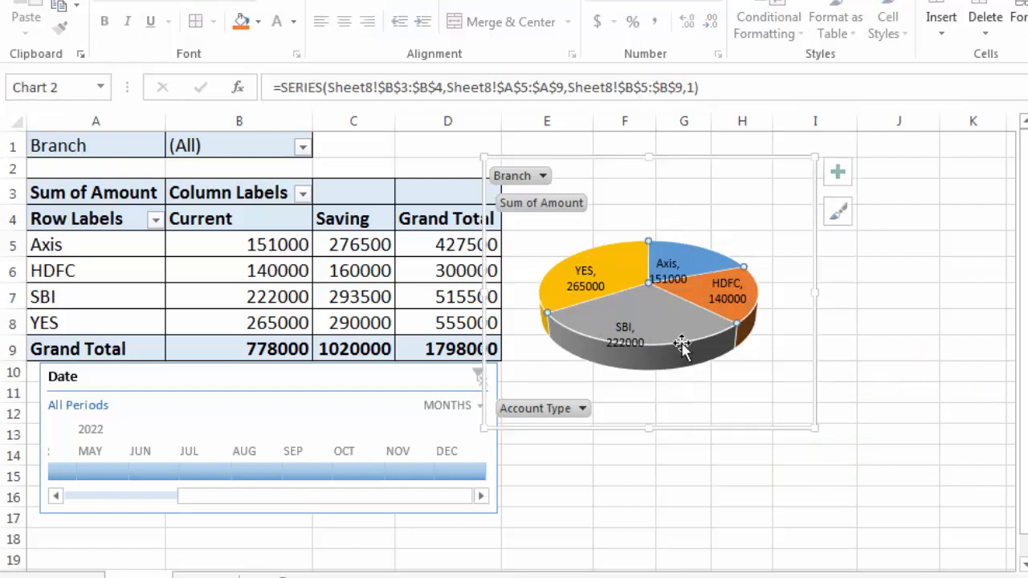
drag(677, 349, 680, 354)
click(704, 474)
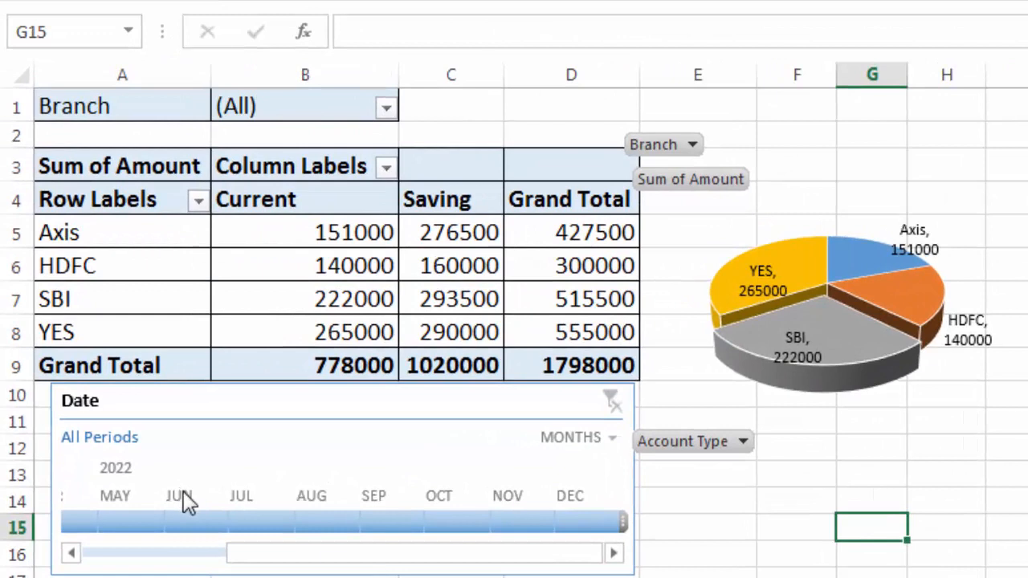
Filter the PivotTable and chart to June, August and February 2022 in turn on the Date timeline
click(179, 518)
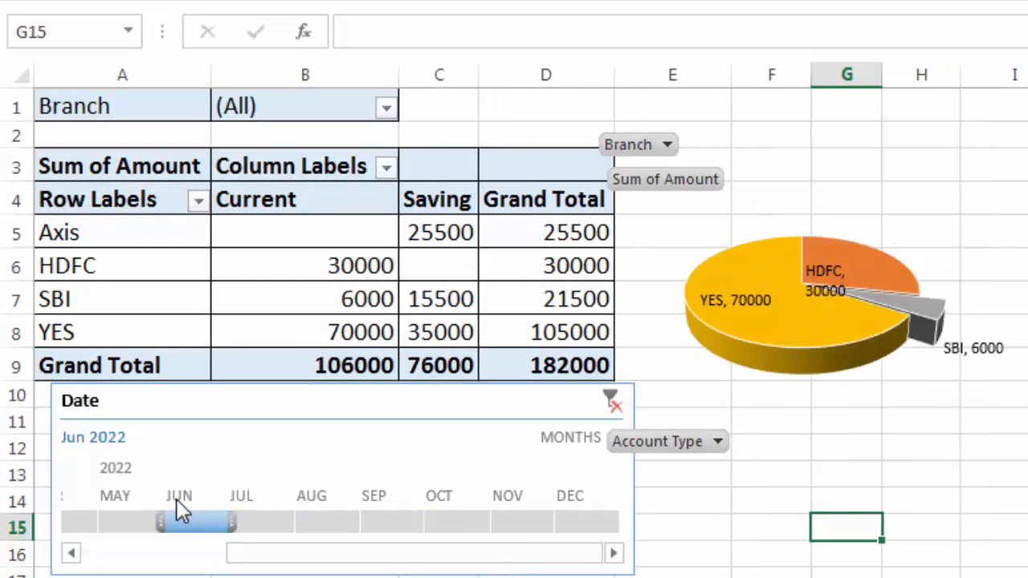
click(325, 508)
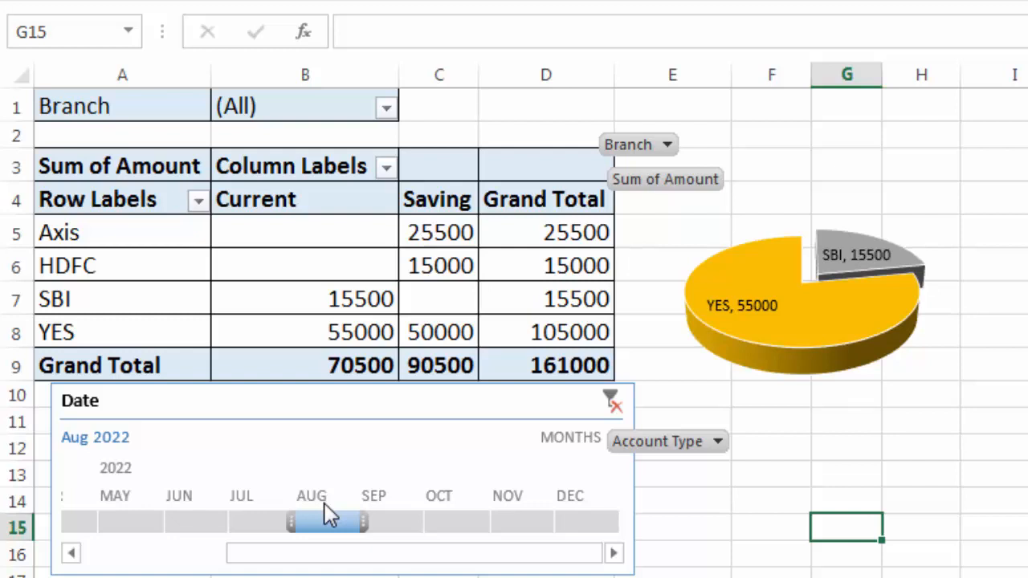
drag(337, 555, 119, 556)
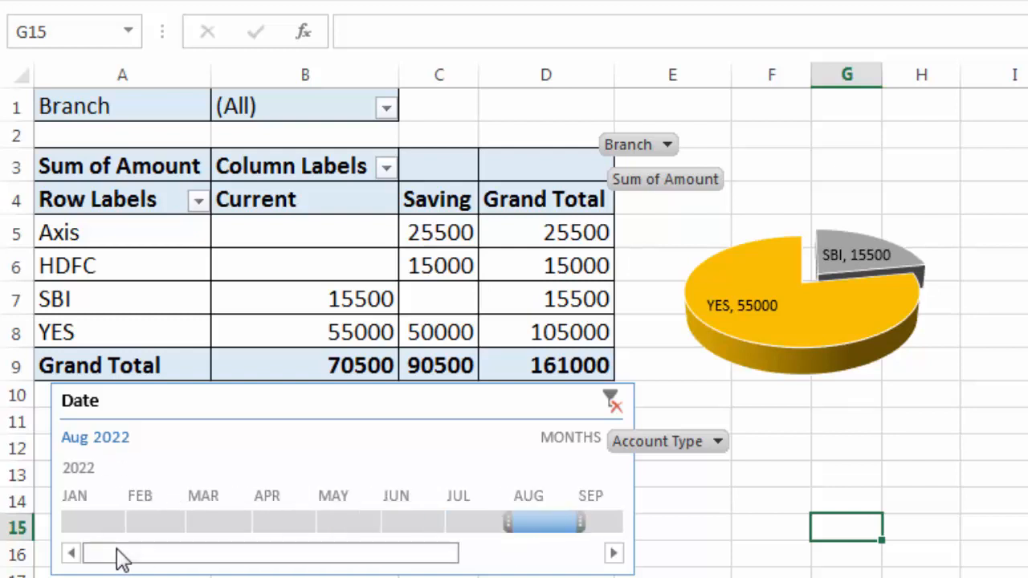
click(143, 532)
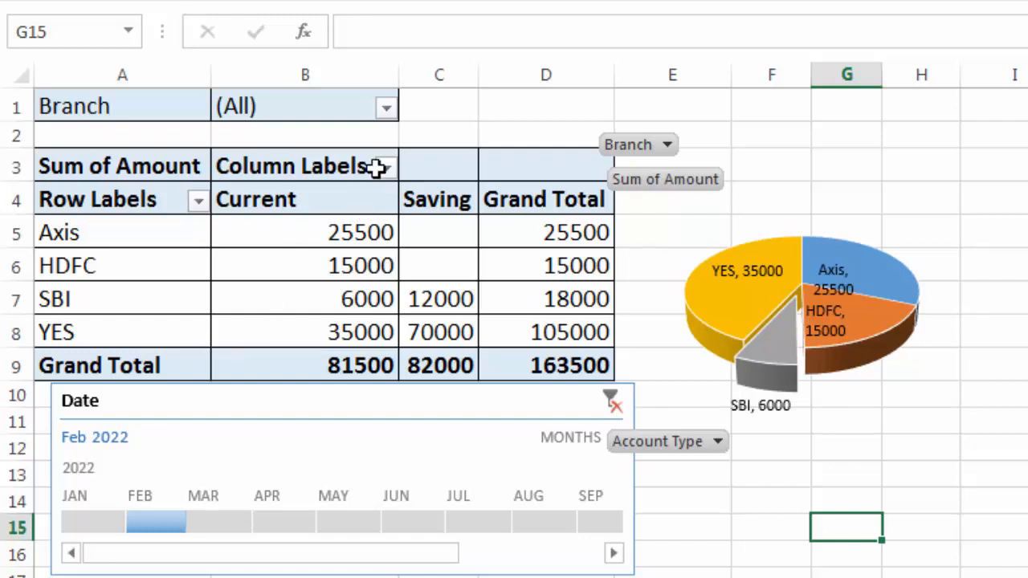
Filter the PivotTable and chart by the Delhi branch, followed by the Kolkata branch
click(386, 108)
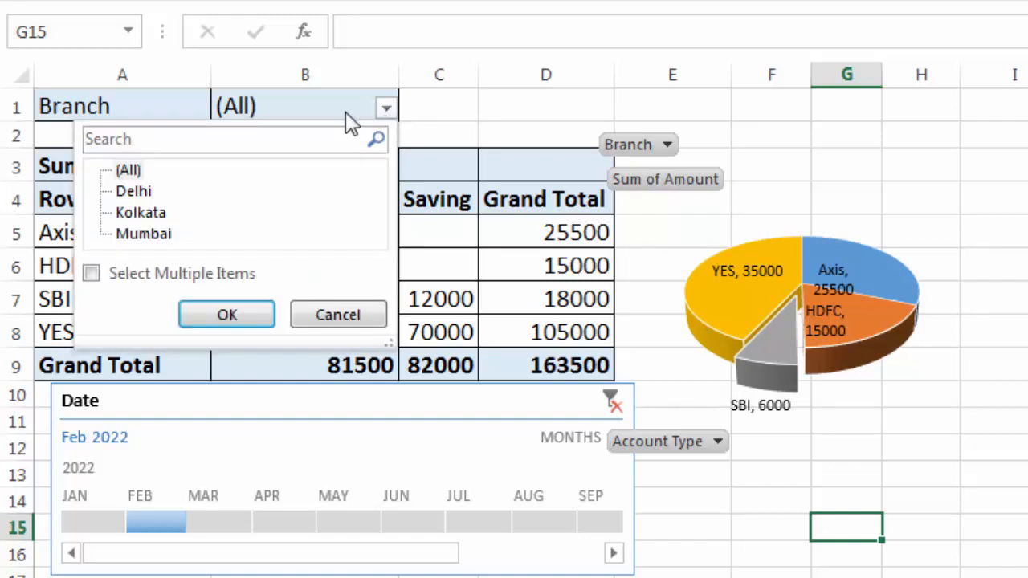
click(137, 193)
click(225, 316)
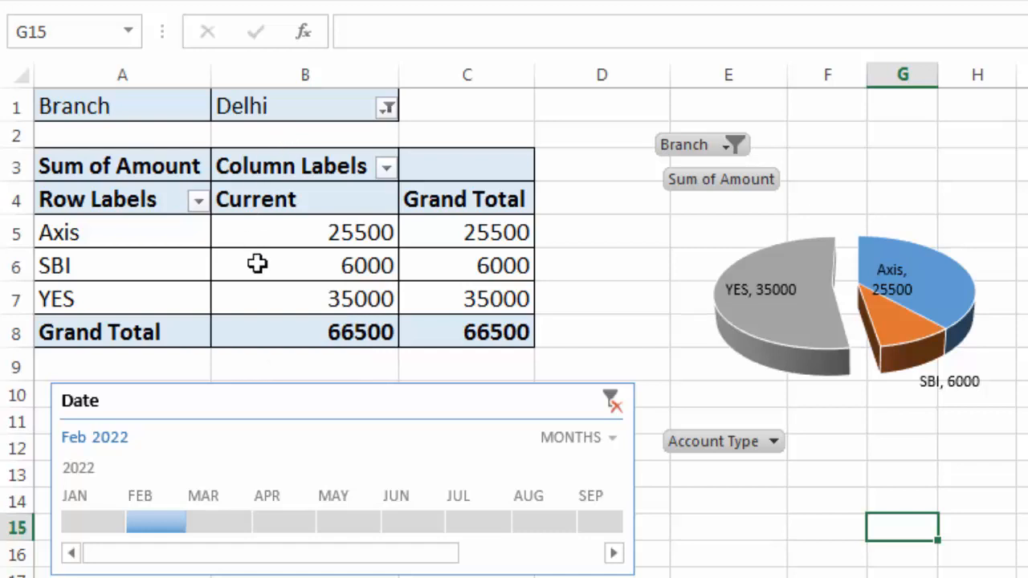
click(386, 108)
click(148, 215)
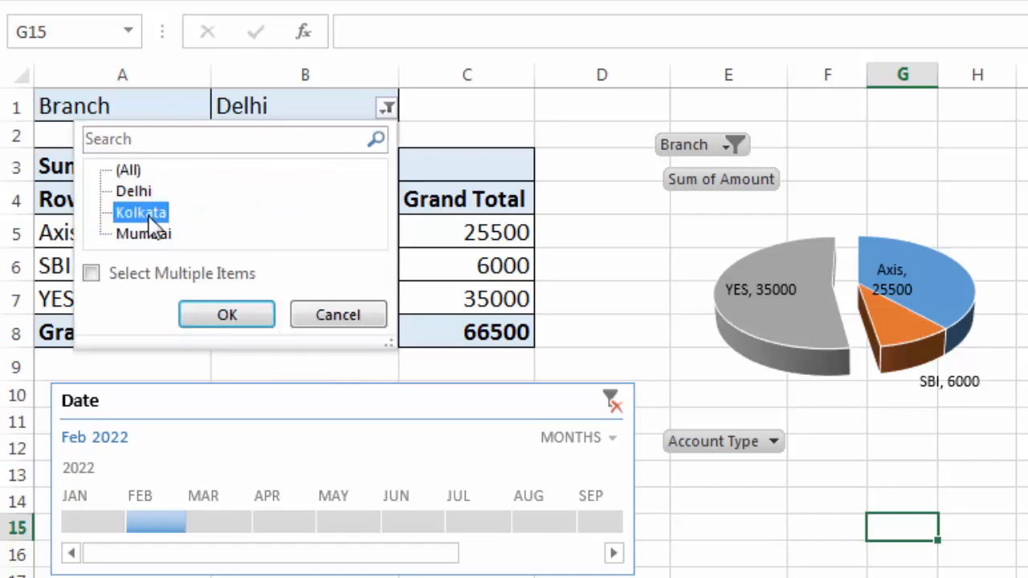
click(232, 314)
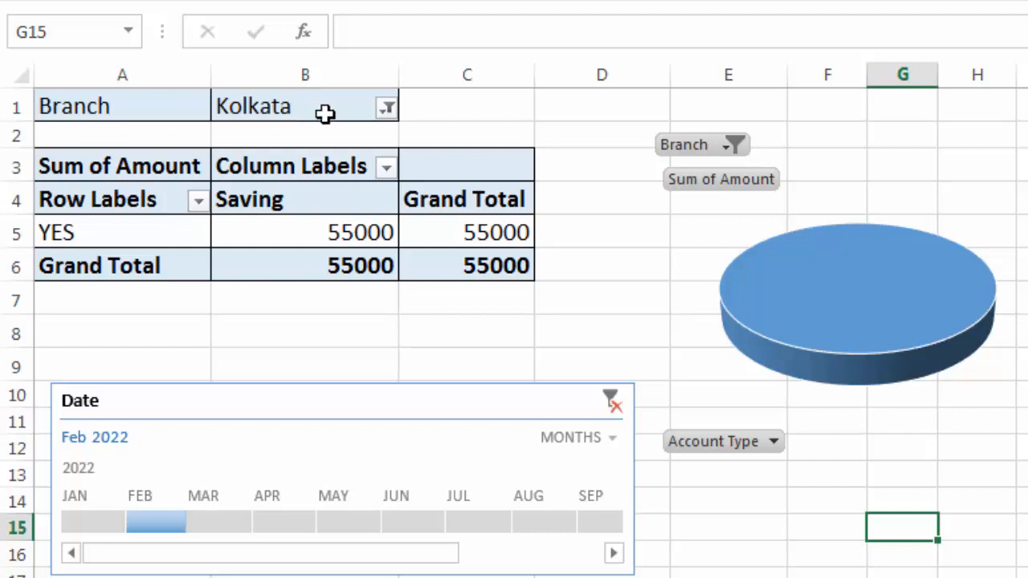
Reset the Branch filter to all branches
click(386, 107)
click(127, 170)
click(226, 314)
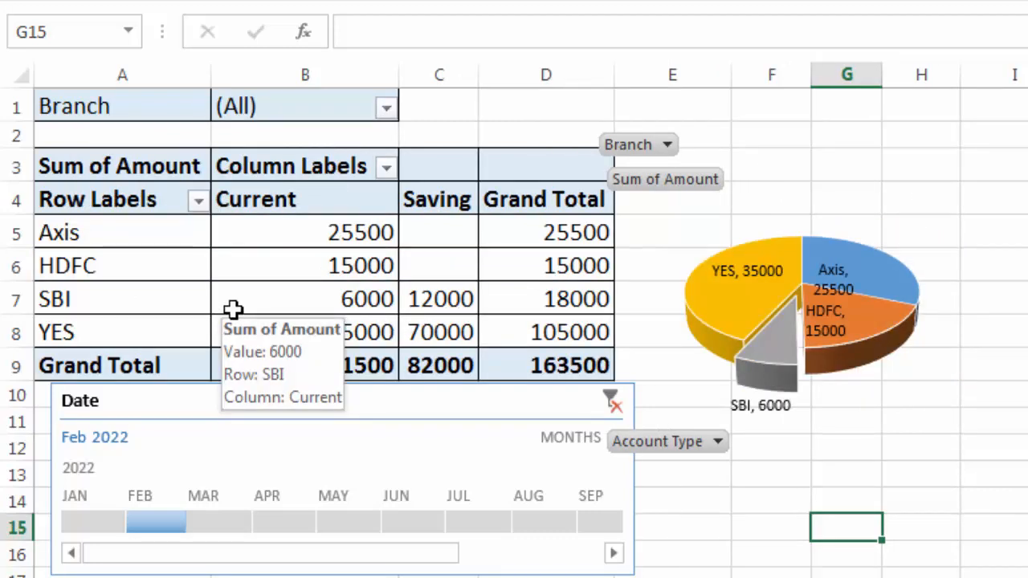
click(337, 296)
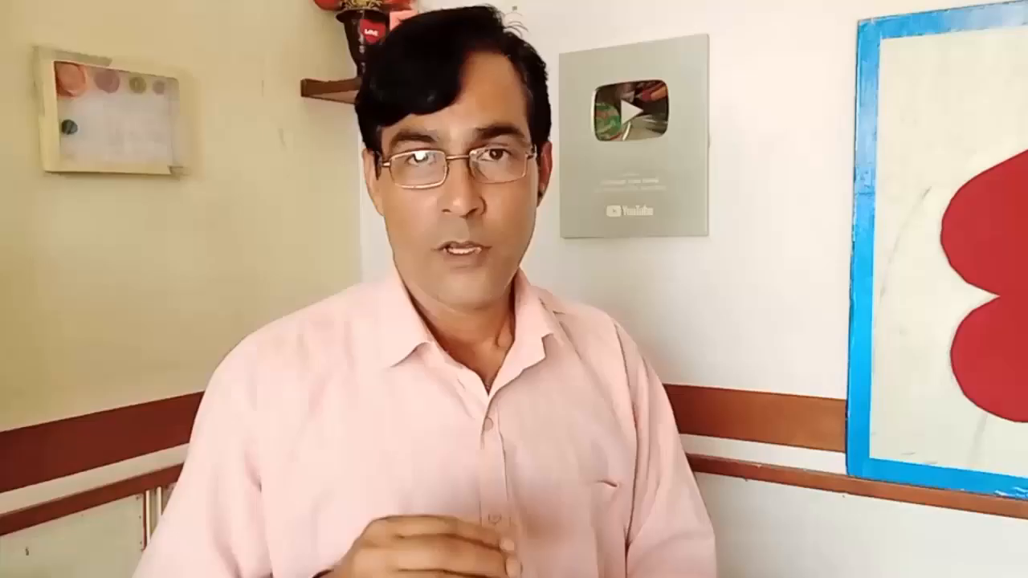